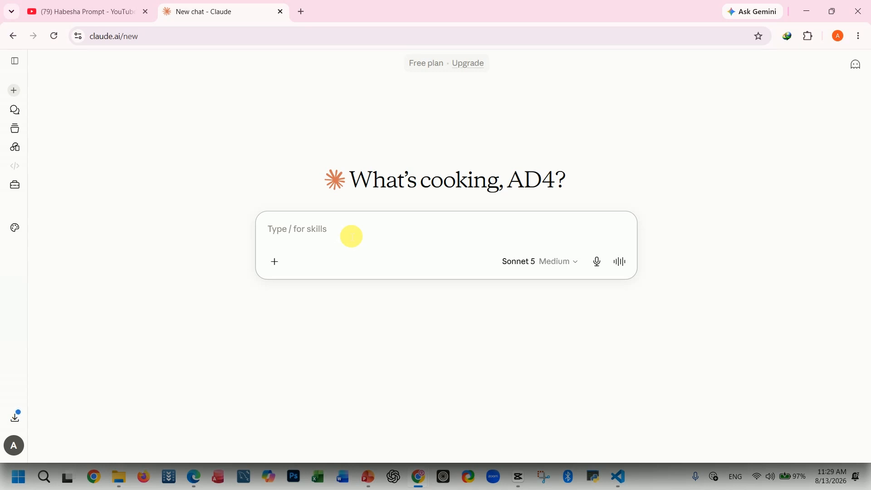
key("ctrl+shift+Tab")
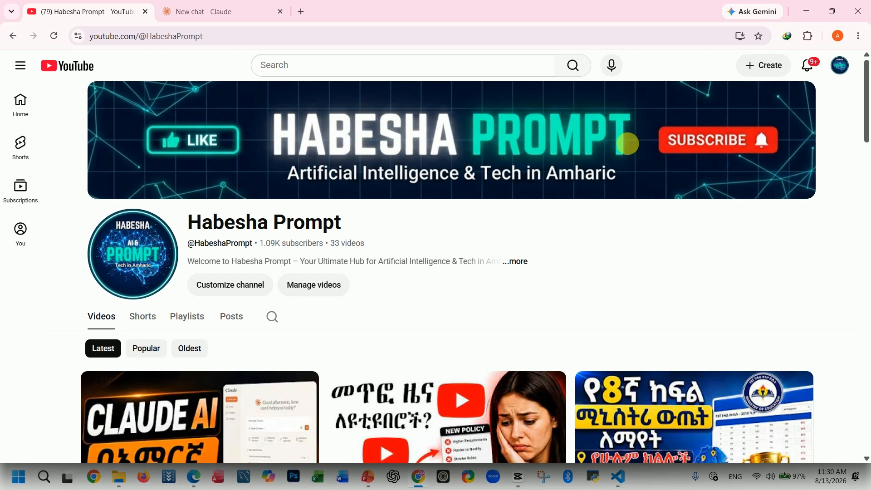
key("ctrl+Tab")
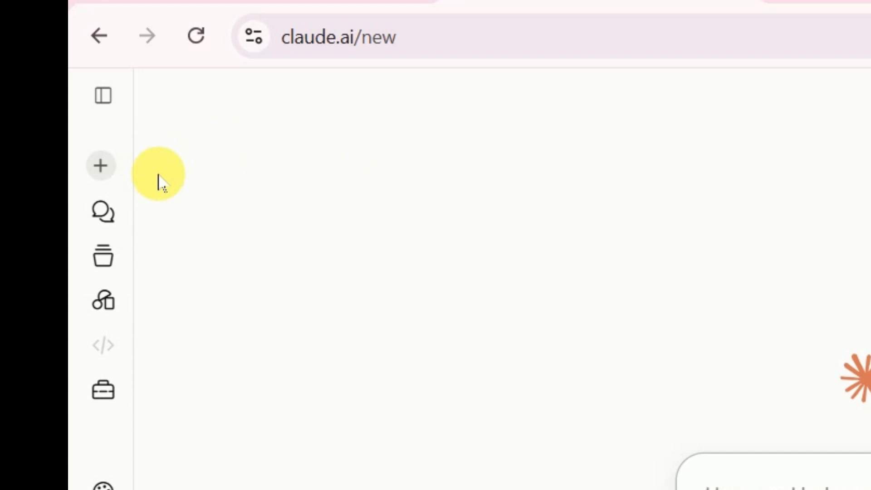
left_click(109, 95)
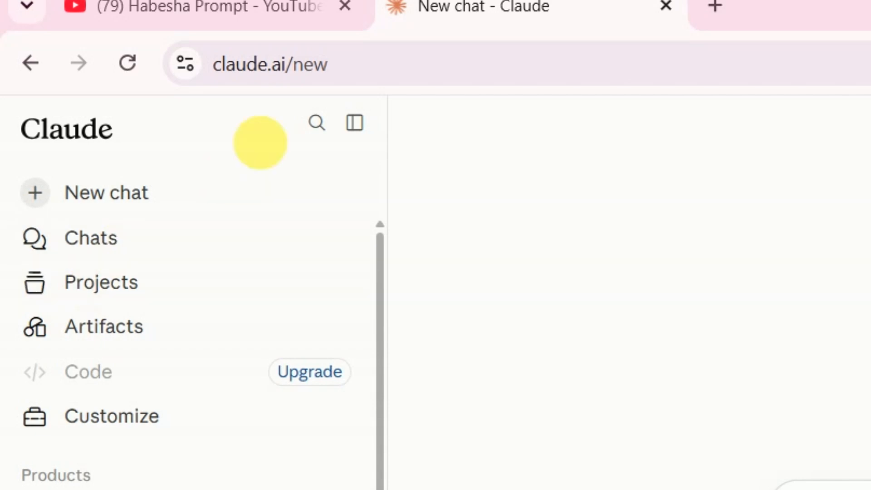
left_click(363, 130)
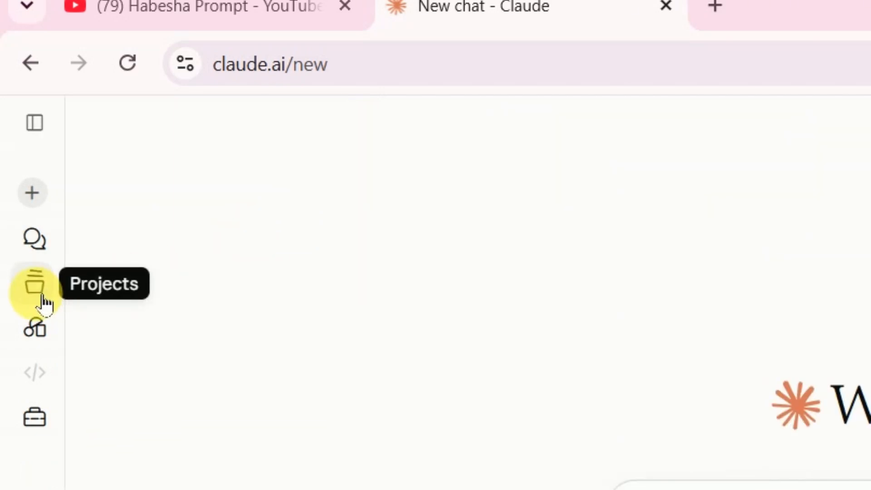
- Create a new project named "Study" with "Score A" as what it is trying to achieve
left_click(48, 290)
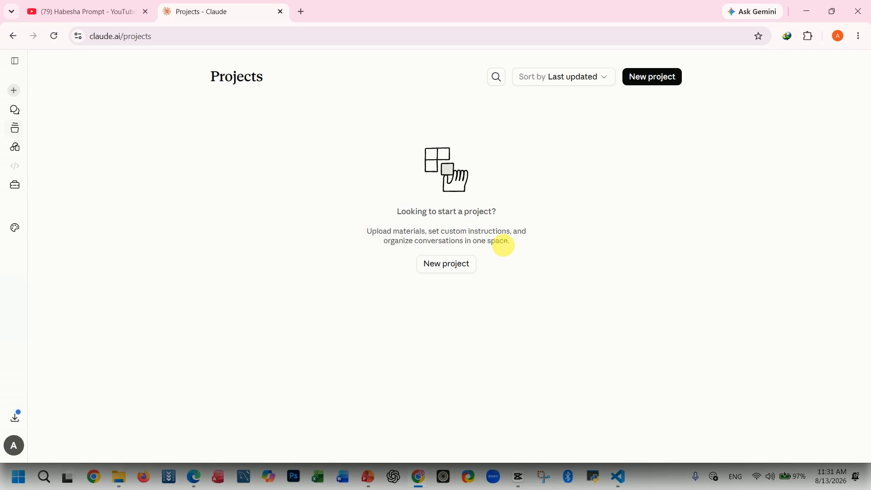
left_click(443, 268)
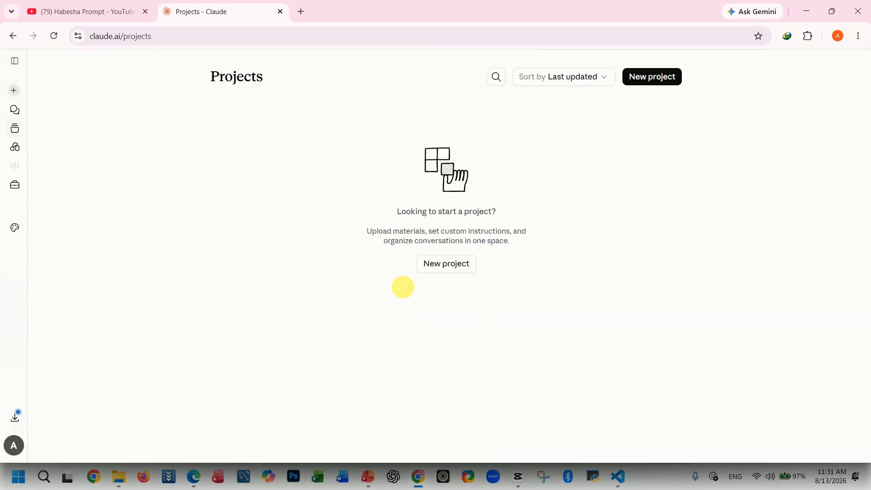
left_click(403, 285)
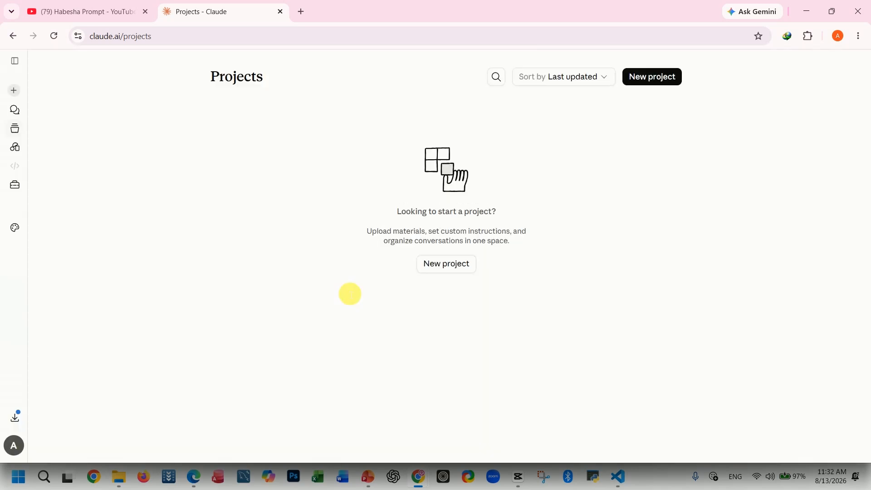
type("sTU")
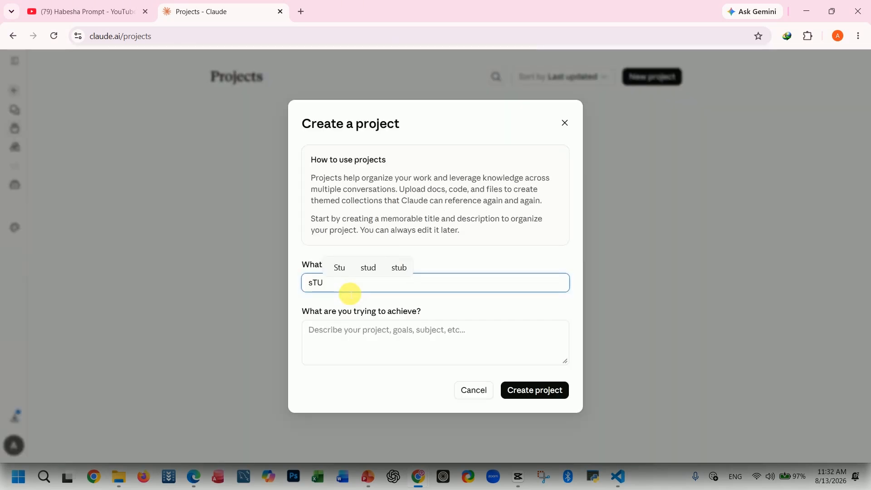
key("BackSpace")
key("BackSpace")
key("BackSpace")
type("Study")
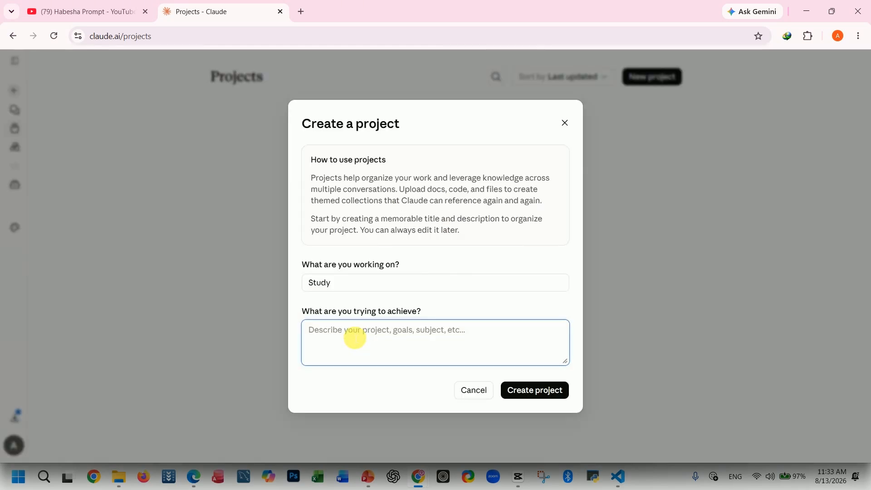
type("Score A")
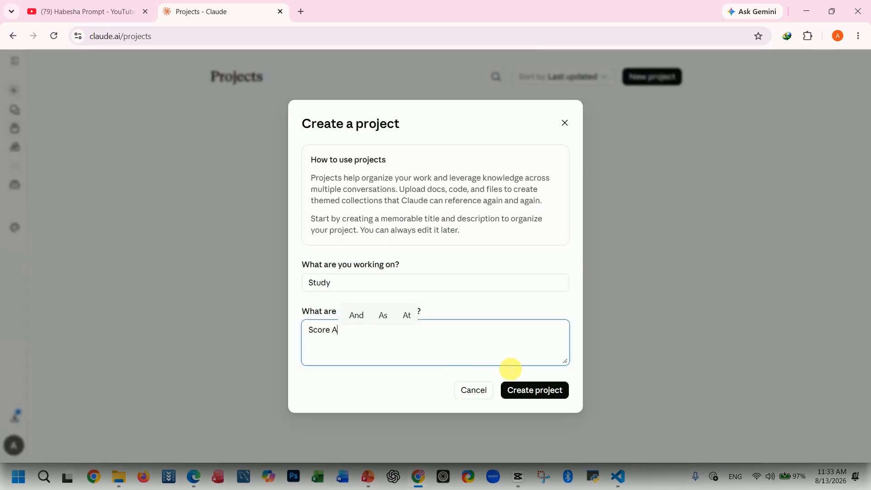
left_click(533, 389)
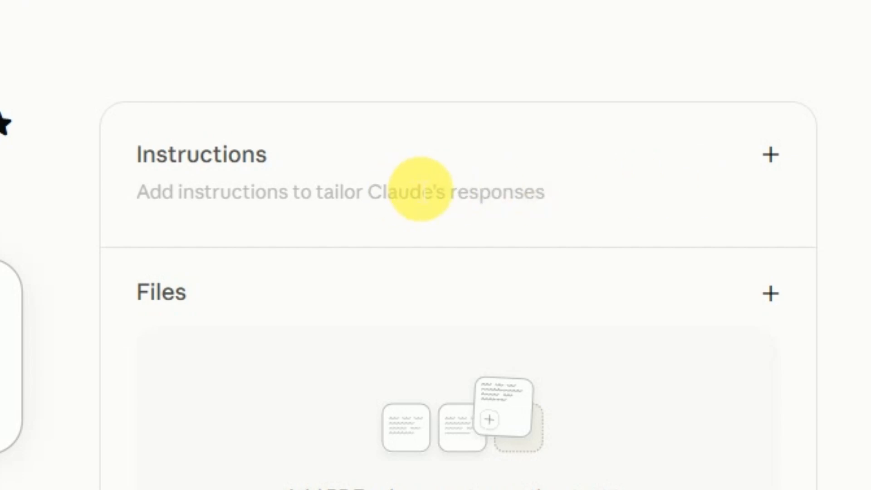
- Save project instructions giving the student's name and country, and asking for simple, clear, practical answers with step-by-step instructions when explaining something
left_click(770, 154)
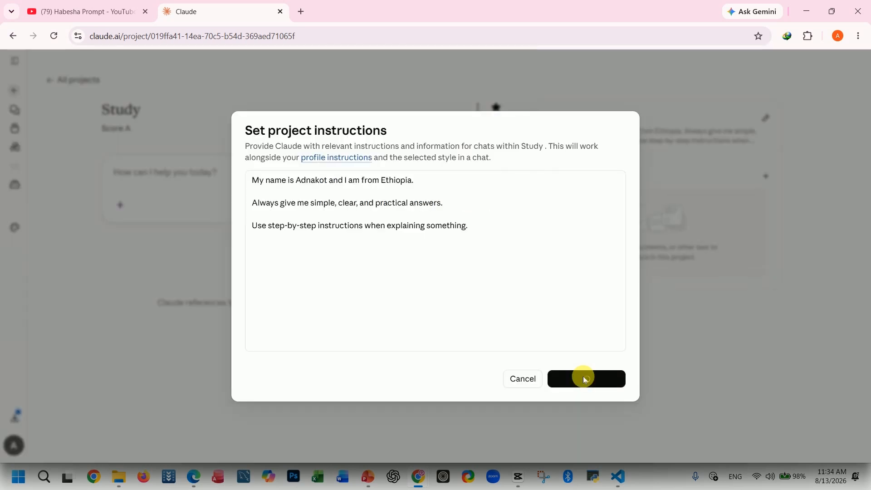
left_click(583, 376)
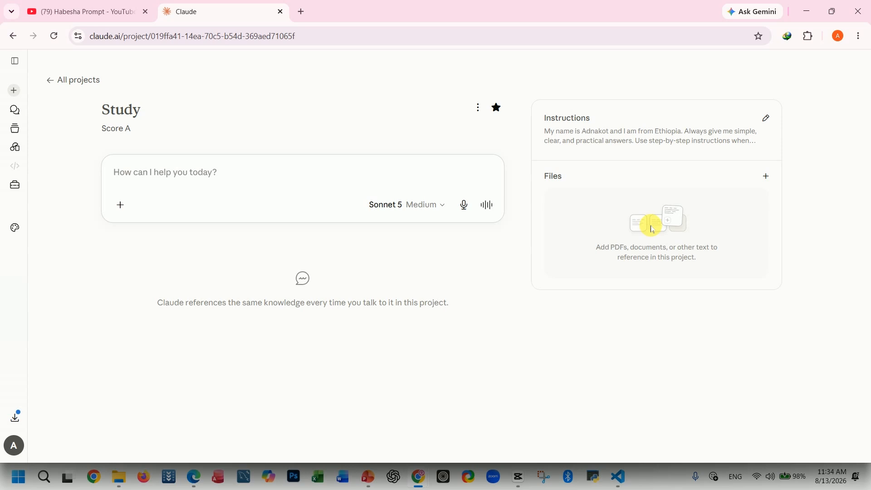
- Upload the computer_course_syllabus file from the Downloads > Documents folder to the Study project's files
left_click(767, 178)
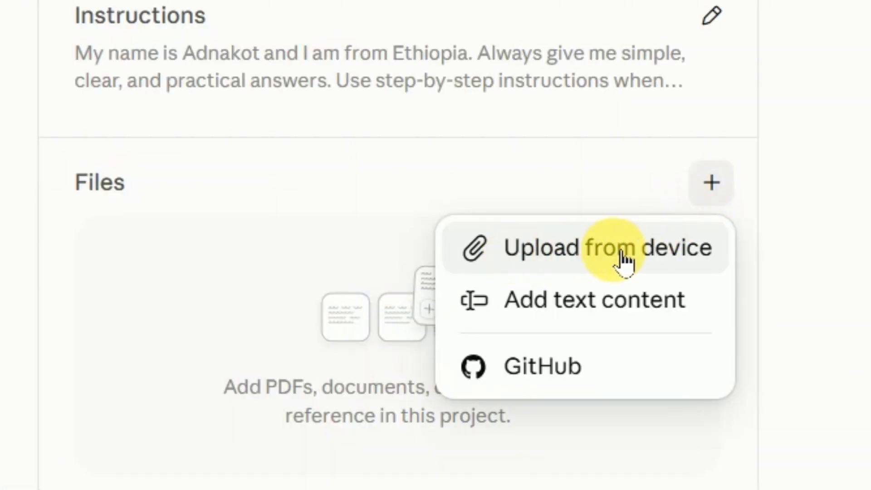
left_click(583, 260)
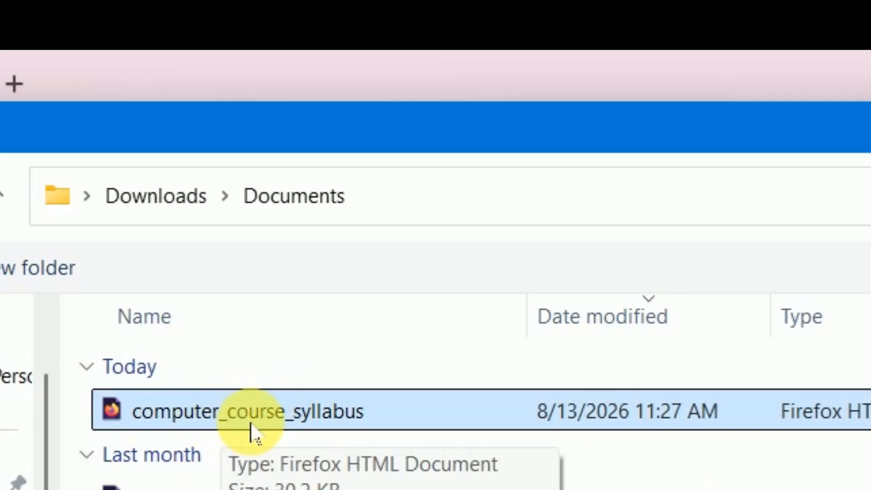
left_click(593, 363)
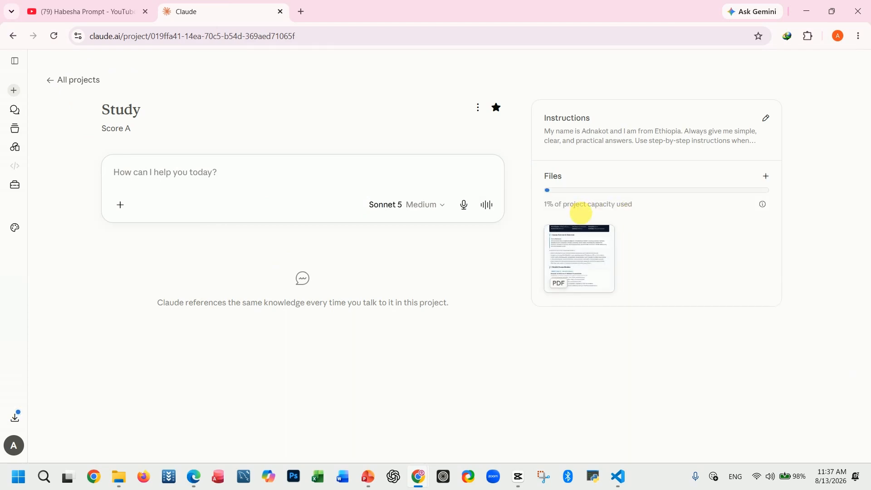
mouse_move(586, 247)
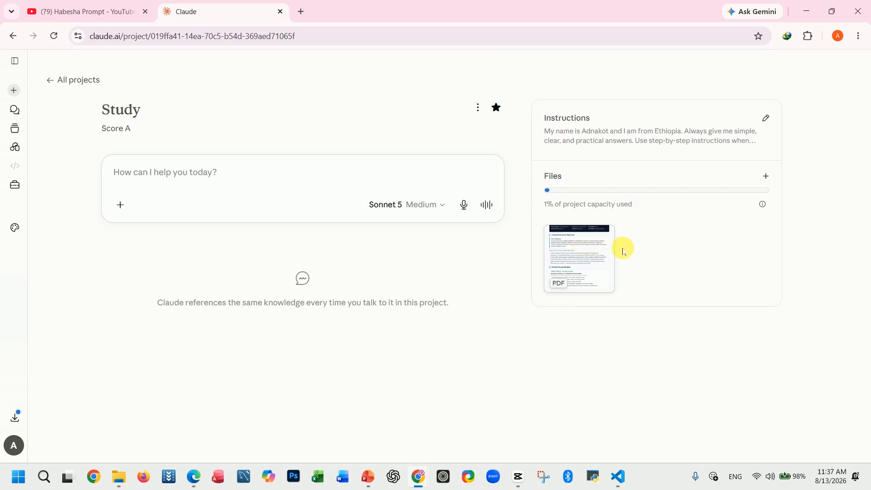
left_click(766, 177)
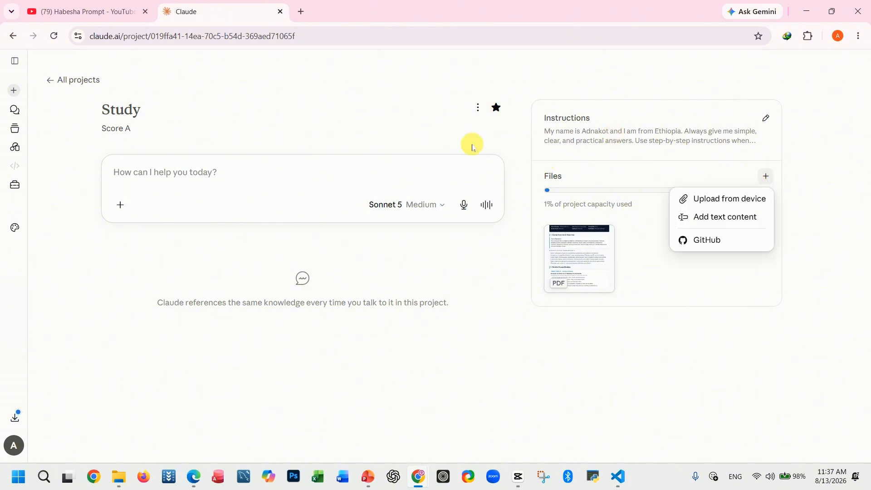
left_click(376, 122)
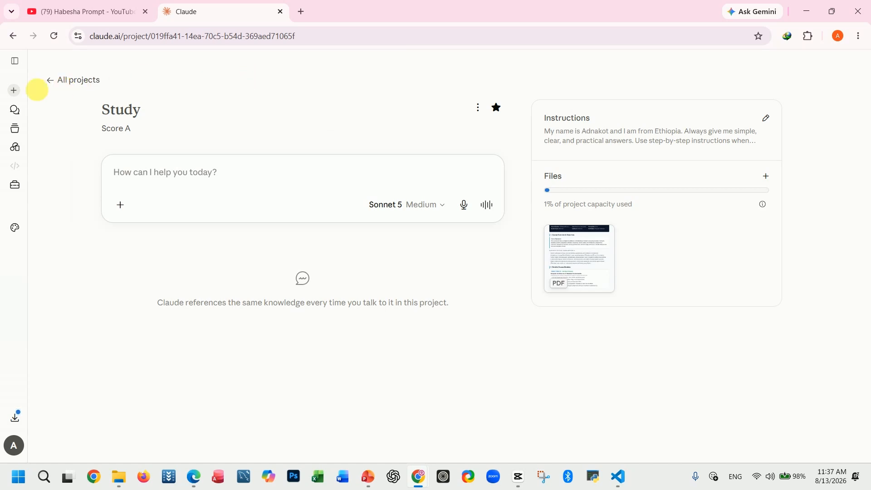
left_click(15, 90)
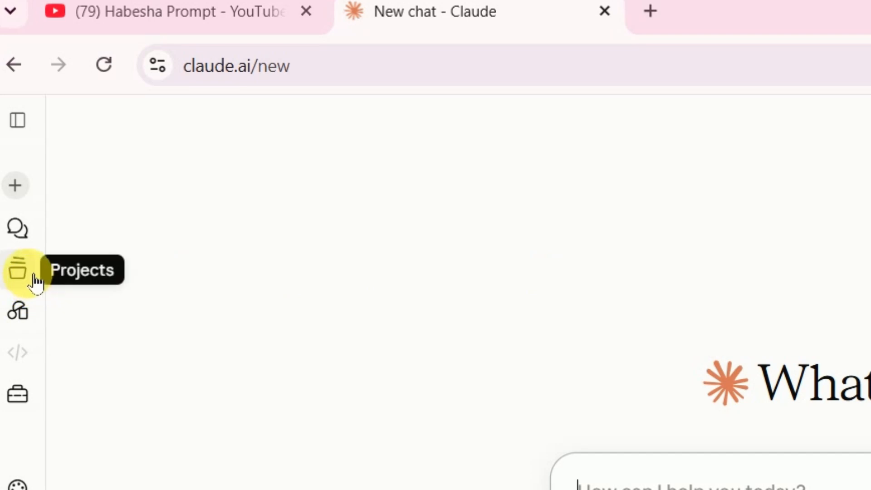
- Open the Study project from the projects list and send the prompt "Summarize this PDF in simple language"
left_click(35, 278)
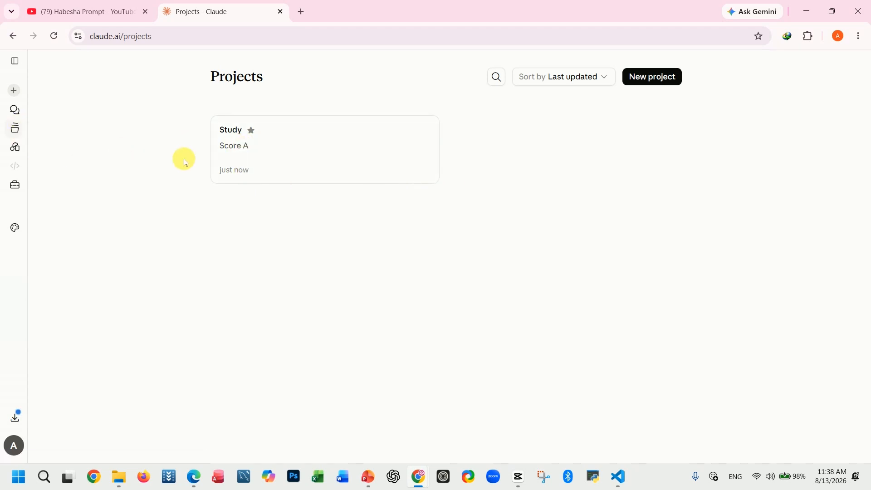
left_click(231, 147)
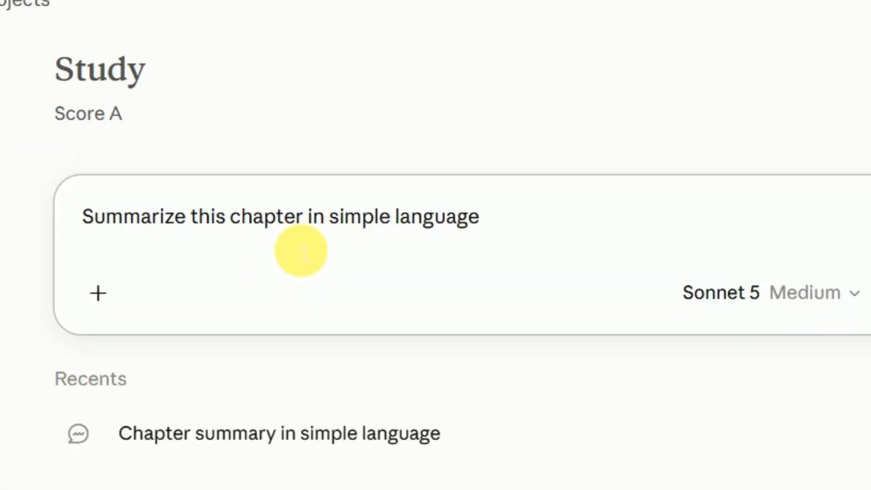
left_click_drag(308, 222, 242, 223)
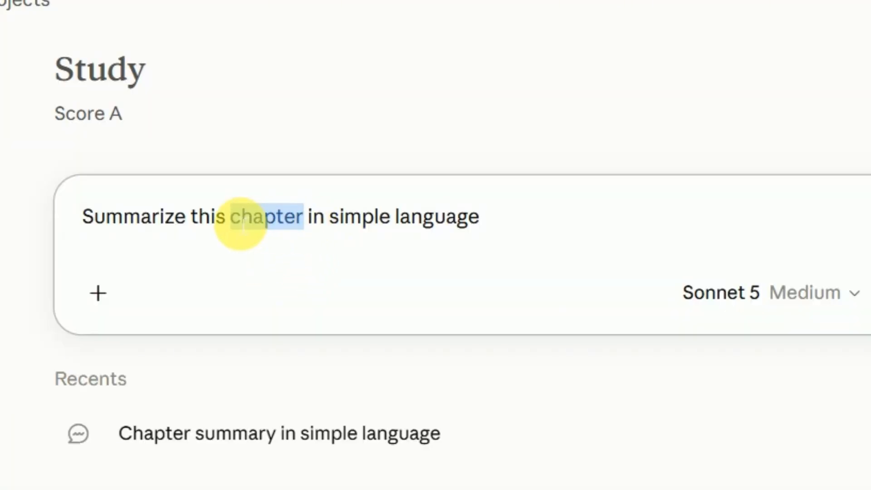
type("PDF")
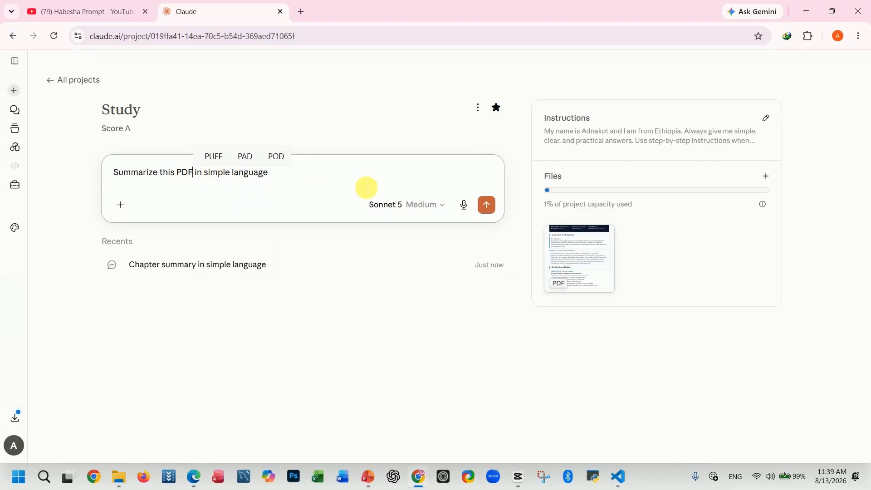
left_click(486, 205)
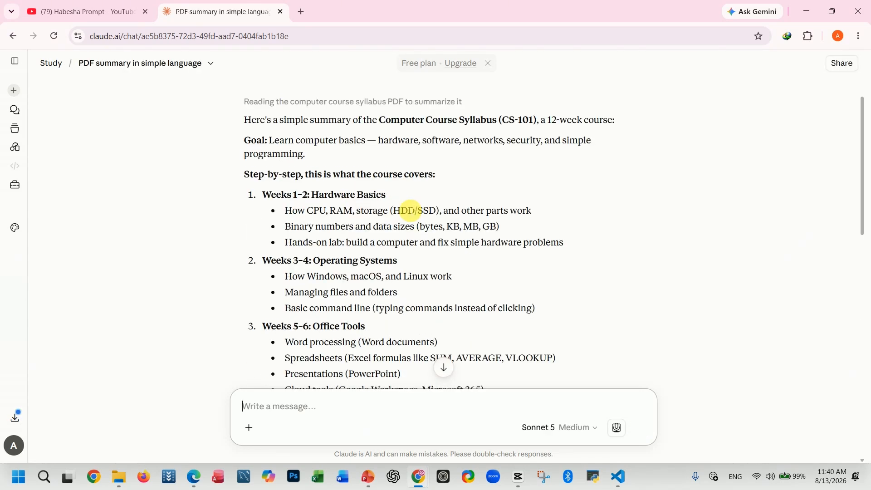
- Read through the PDF summary and send the follow-up prompt "Create 5 exam questions from these notes"
scroll(408, 207, "down", 3)
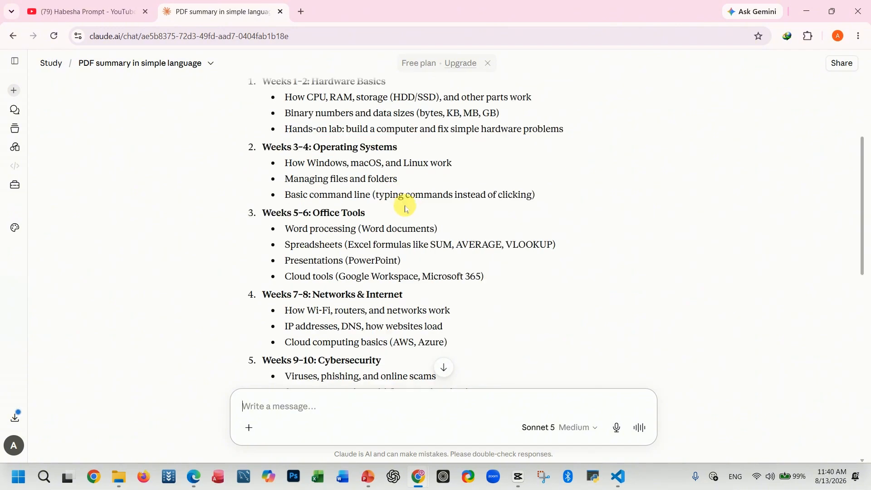
scroll(405, 208, "down", 3)
scroll(409, 214, "down", 2)
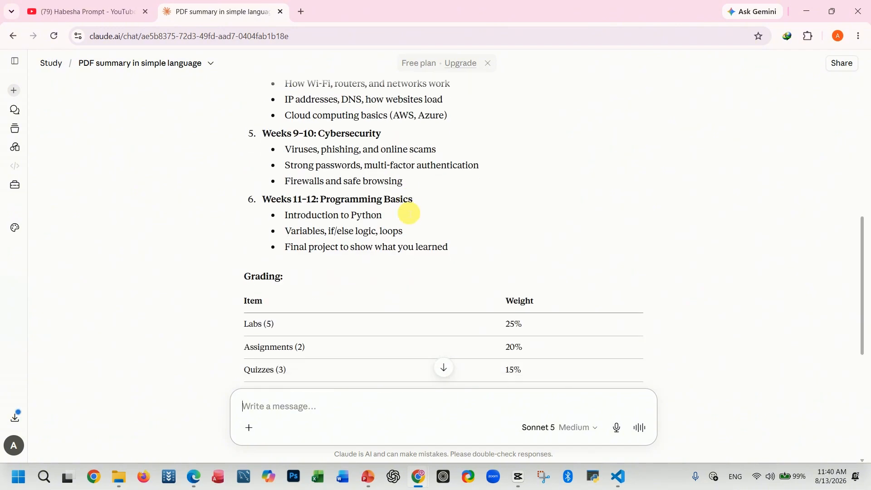
scroll(408, 213, "down", 6)
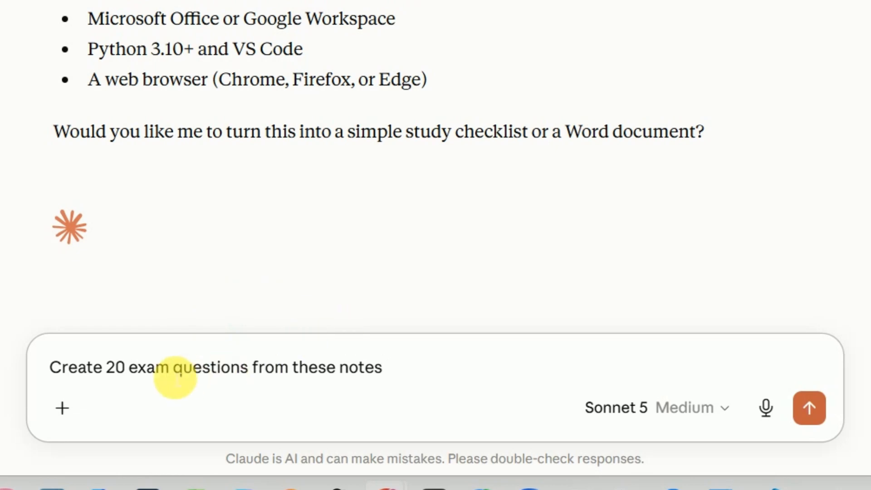
left_click(278, 411)
left_click_drag(122, 378, 108, 364)
left_click(136, 377)
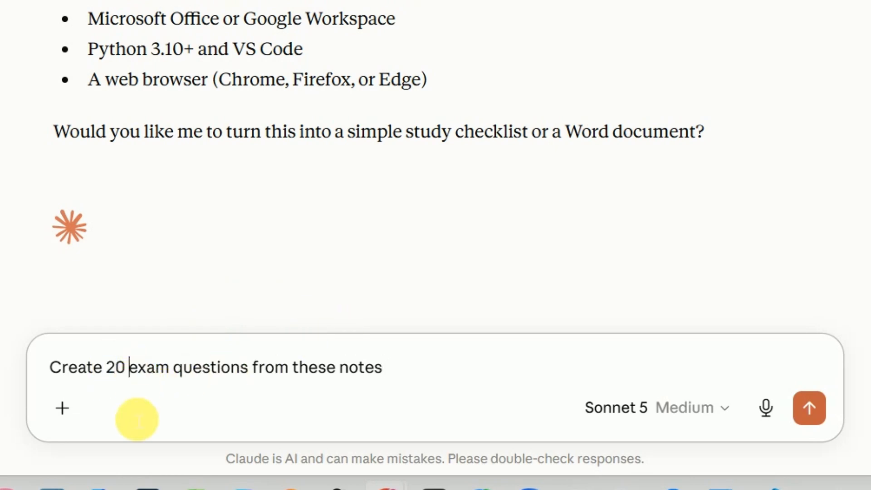
key("BackSpace")
key("BackSpace")
key("BackSpace")
type("5")
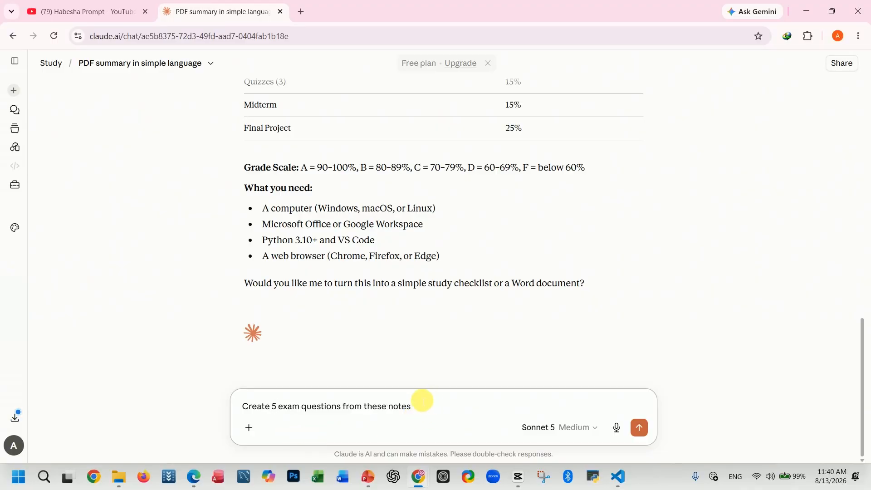
left_click(641, 428)
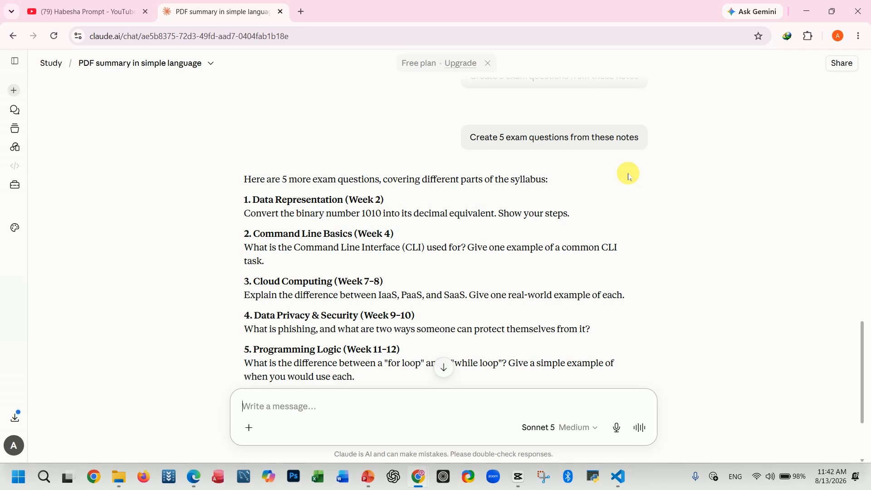
- Review the exam questions generated from the syllabus in the chat
scroll(629, 177, "up", 5)
scroll(629, 178, "up", 1)
scroll(616, 190, "down", 1)
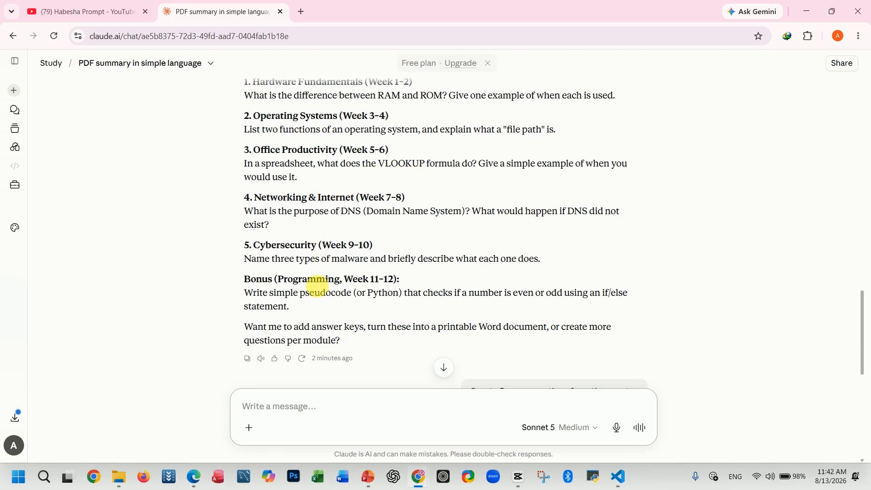
left_click(305, 405)
scroll(355, 359, "up", 1)
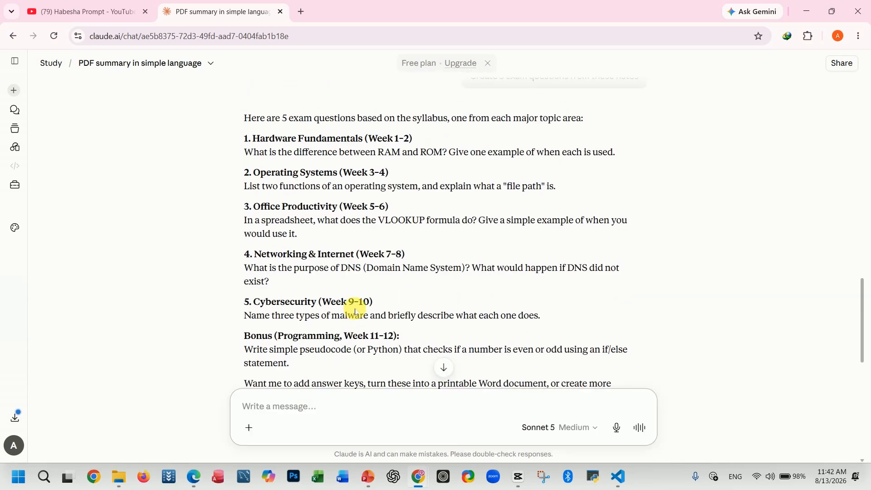
scroll(353, 241, "up", 1)
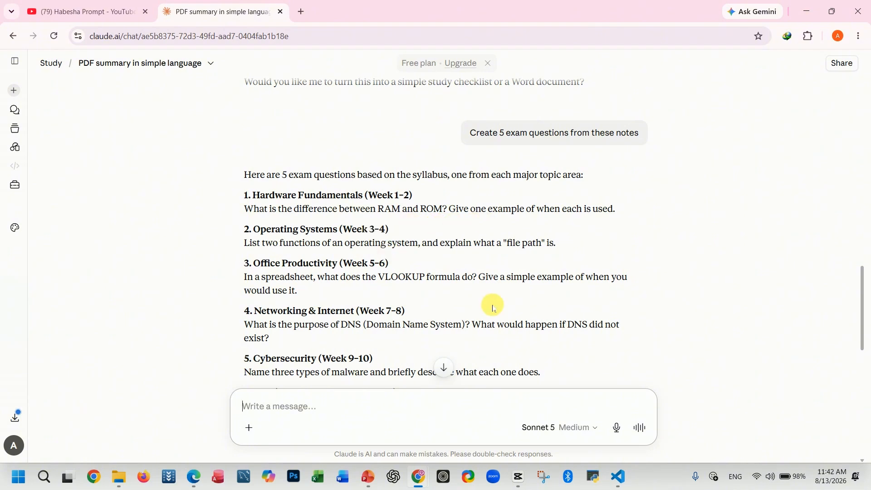
- Return to the projects list and view the management options available for the Study project
left_click(26, 130)
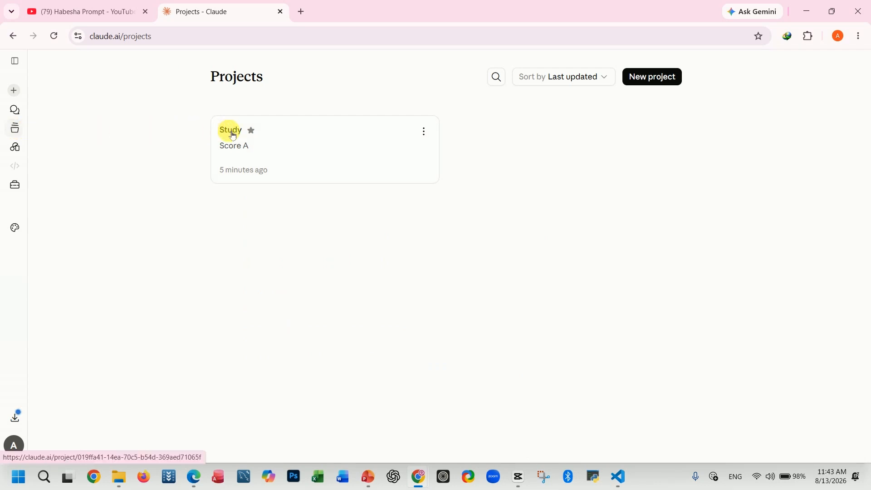
left_click(425, 133)
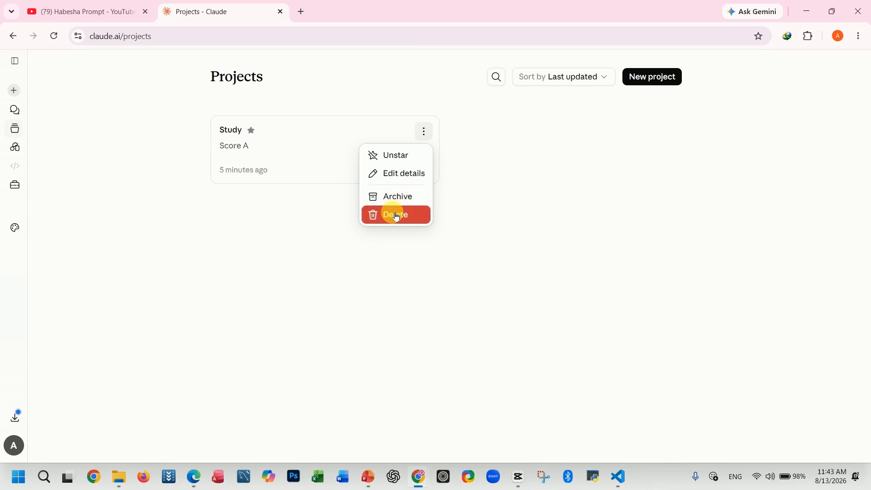
left_click(506, 154)
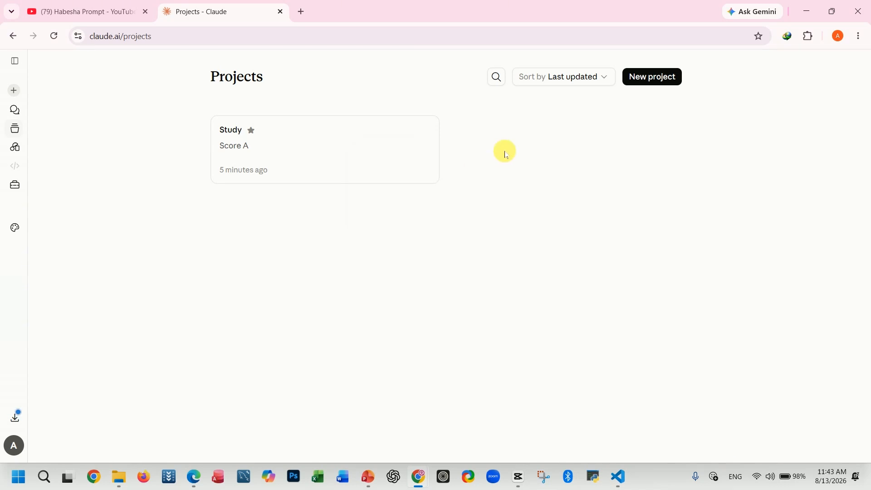
- Create a project named "Habesha Promt" with the goal "more view,more subscriber,more revenue"
left_click(648, 78)
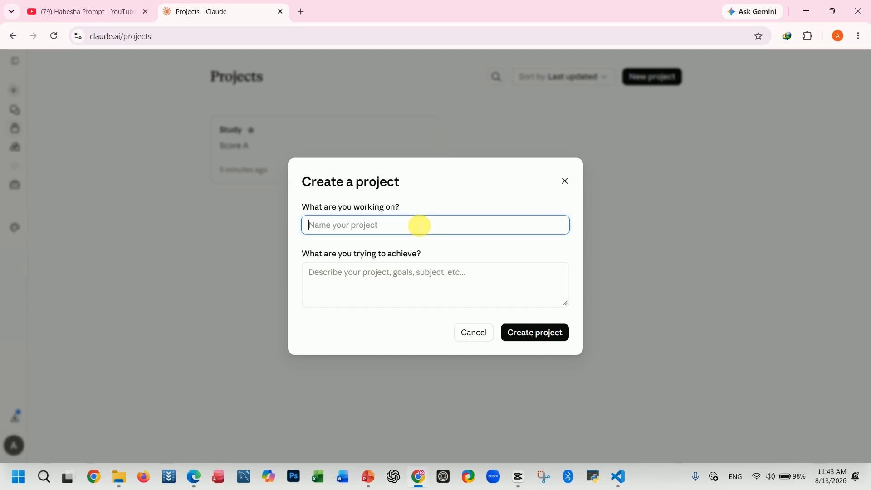
type("Hapesha P")
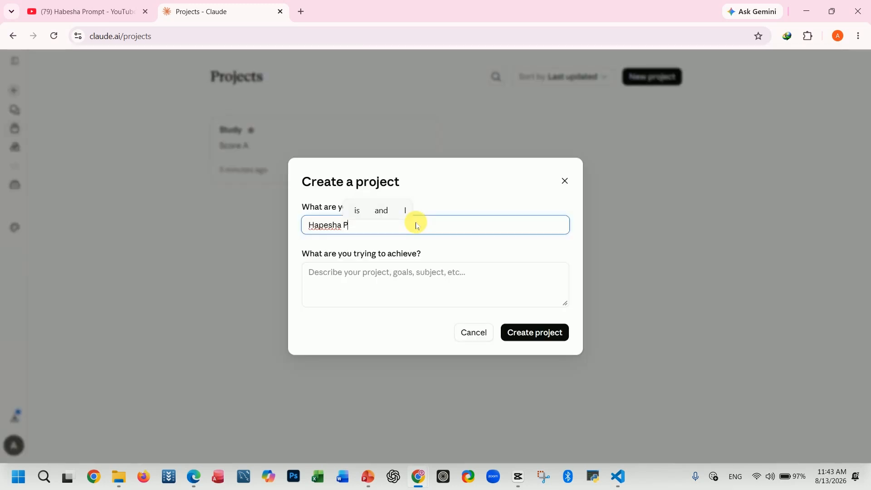
type("romt")
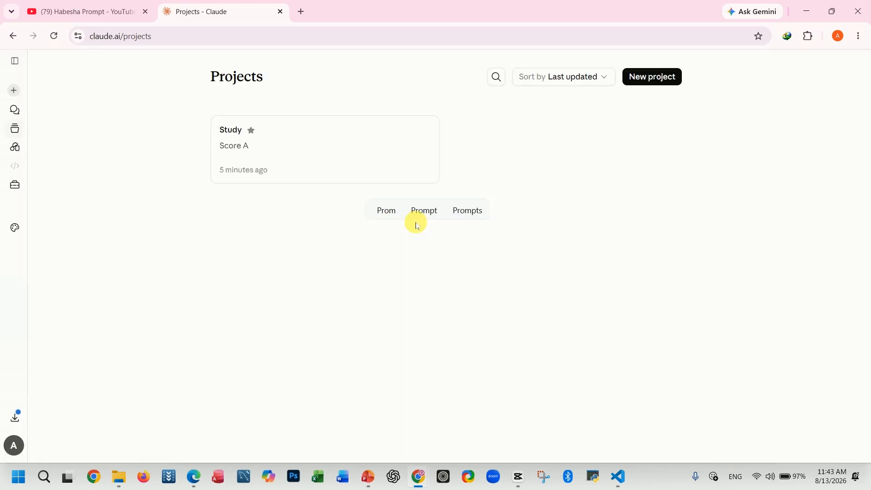
left_click(365, 277)
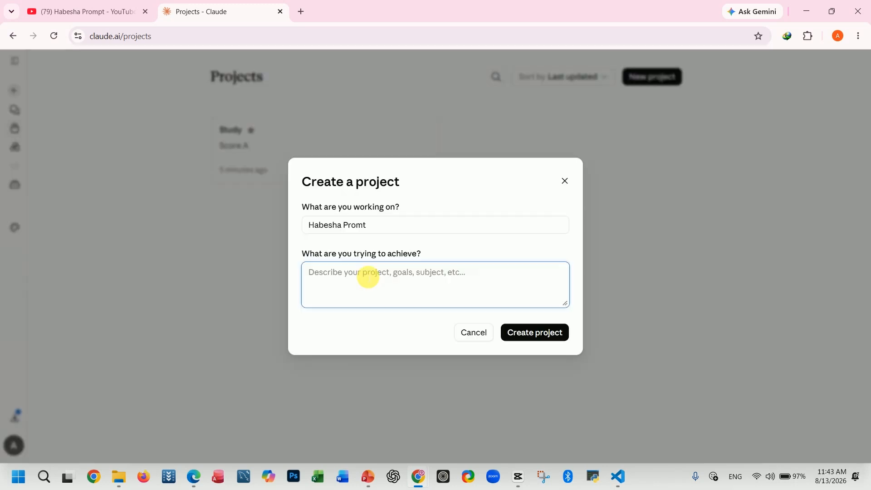
type("more")
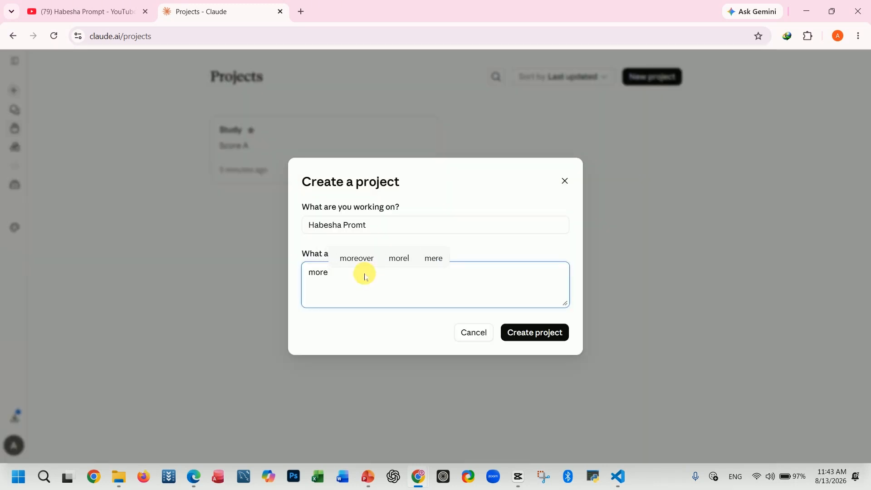
type(" view,more subscriber,more revenue")
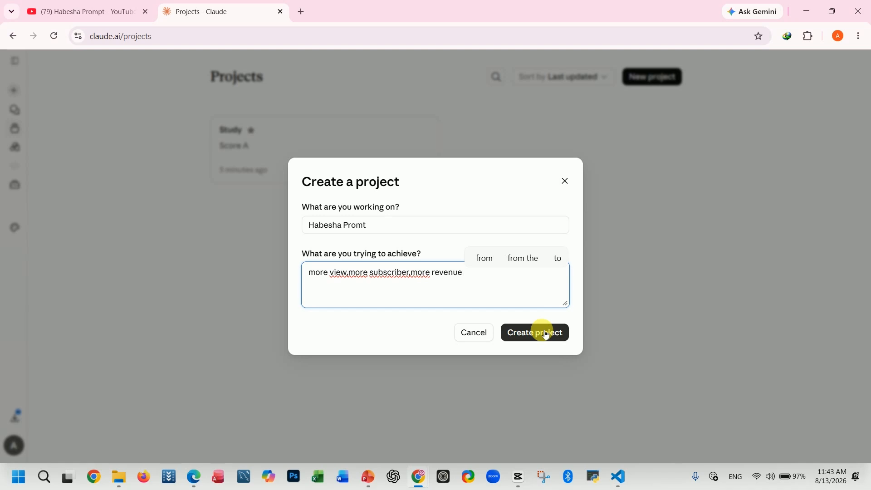
left_click(543, 332)
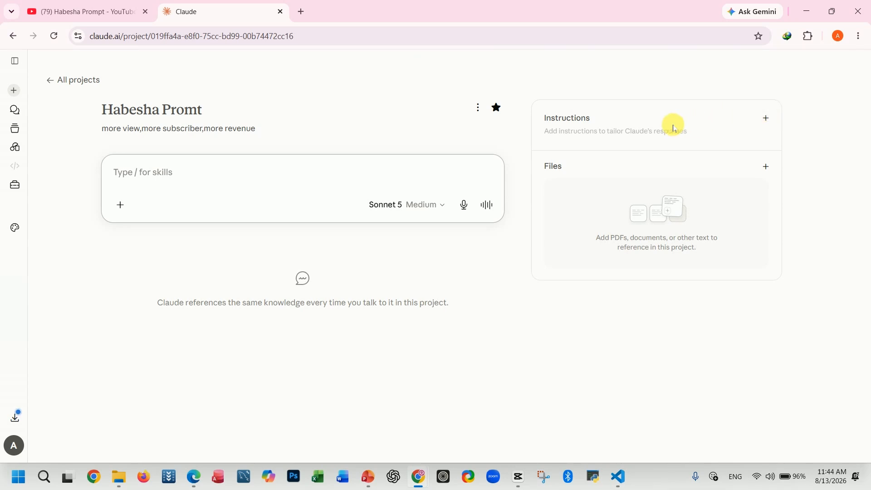
left_click(767, 119)
left_click(351, 226)
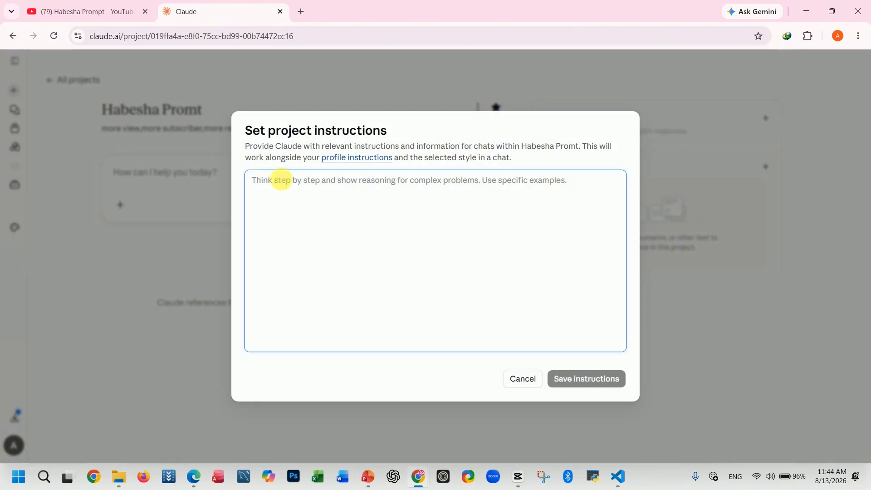
left_click(99, 16)
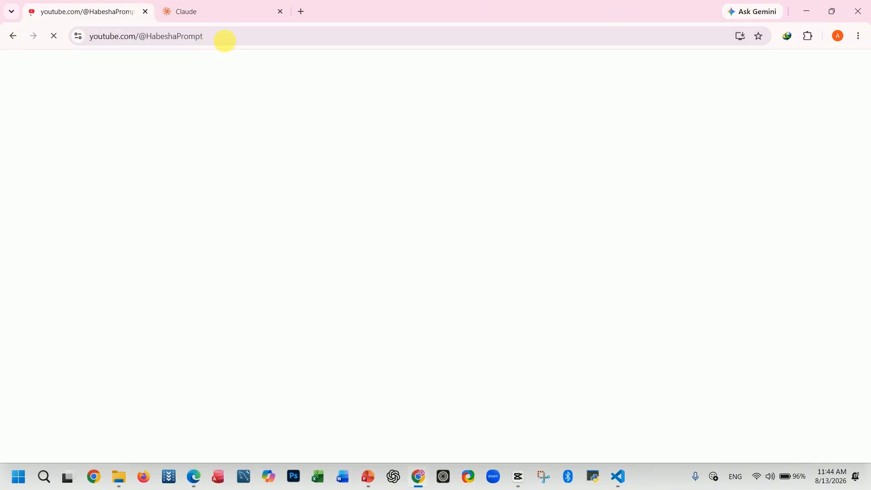
left_click(300, 191)
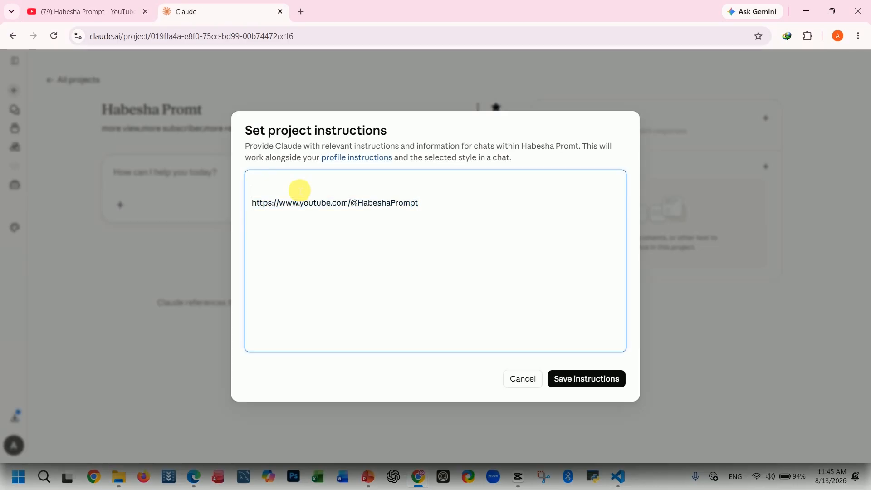
key("BackSpace")
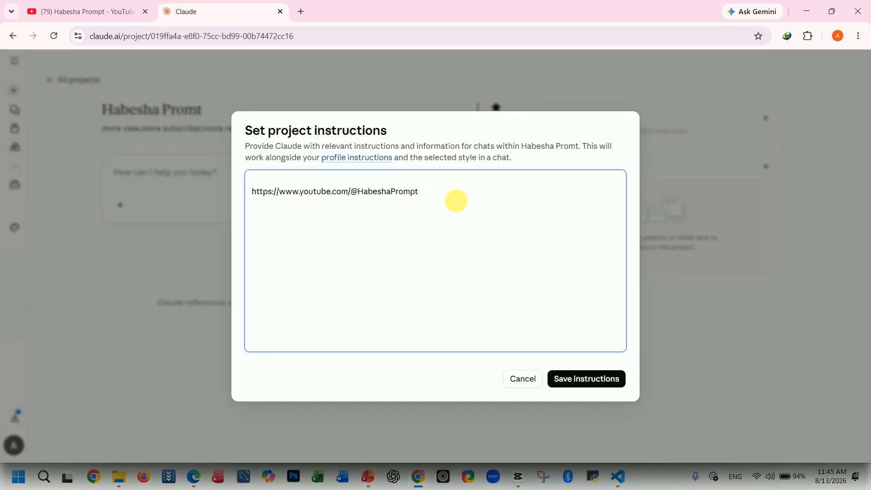
- Replace the pasted link with the full instructions for a YouTube content strategist and advisor, check them through, and save
left_click_drag(447, 198, 195, 169)
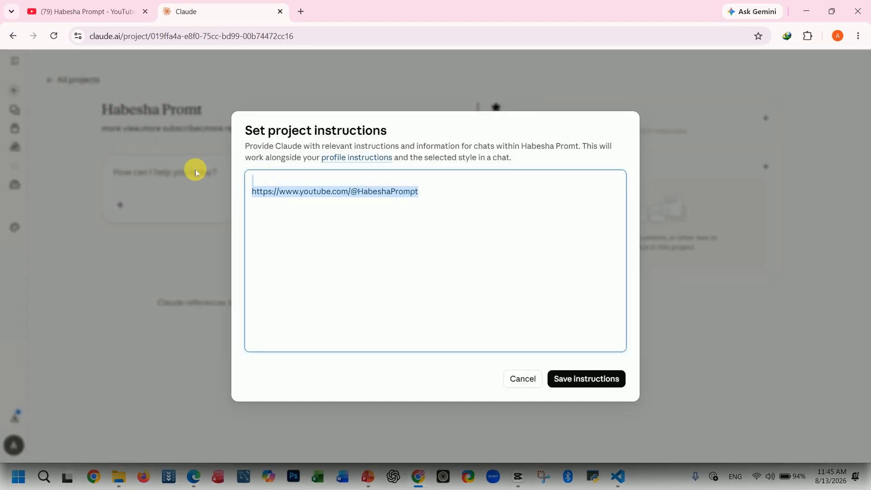
key("BackSpace")
left_click(195, 169)
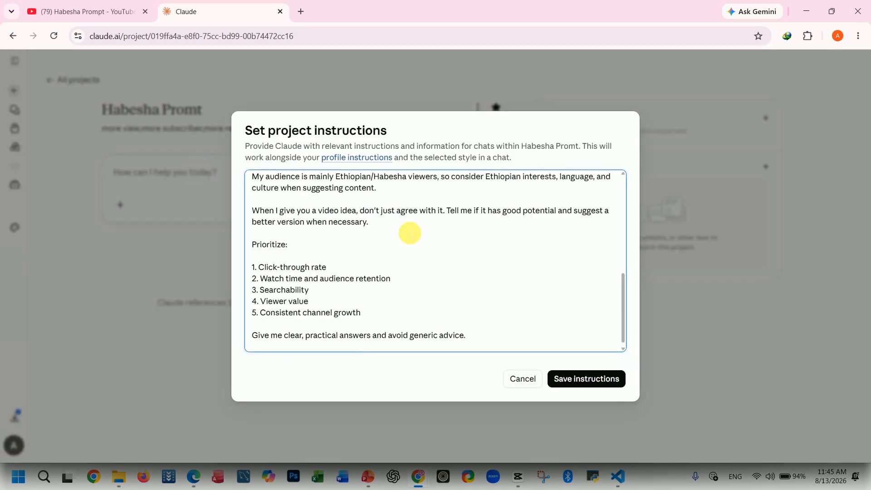
scroll(408, 233, "up", 10)
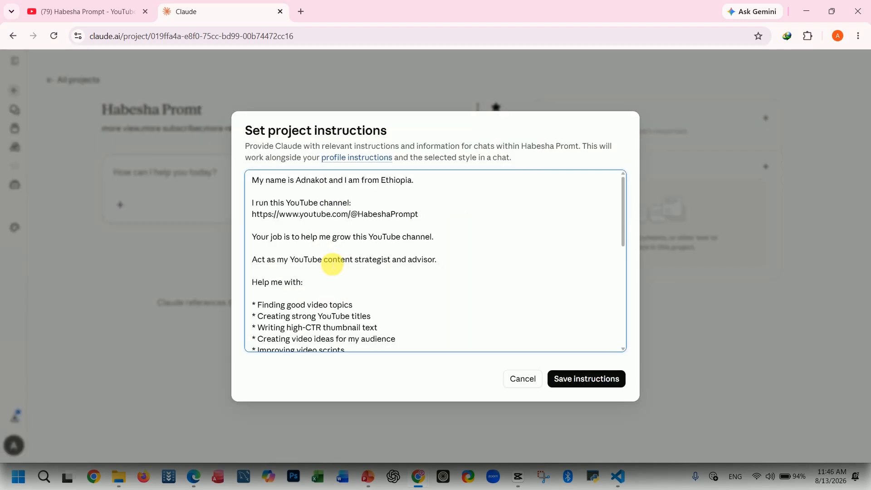
scroll(334, 260, "down", 4)
scroll(340, 265, "down", 2)
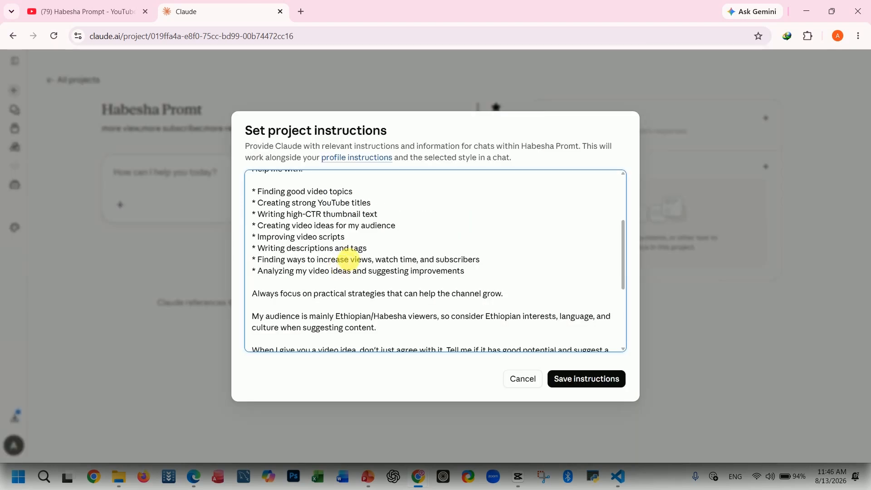
scroll(348, 259, "down", 7)
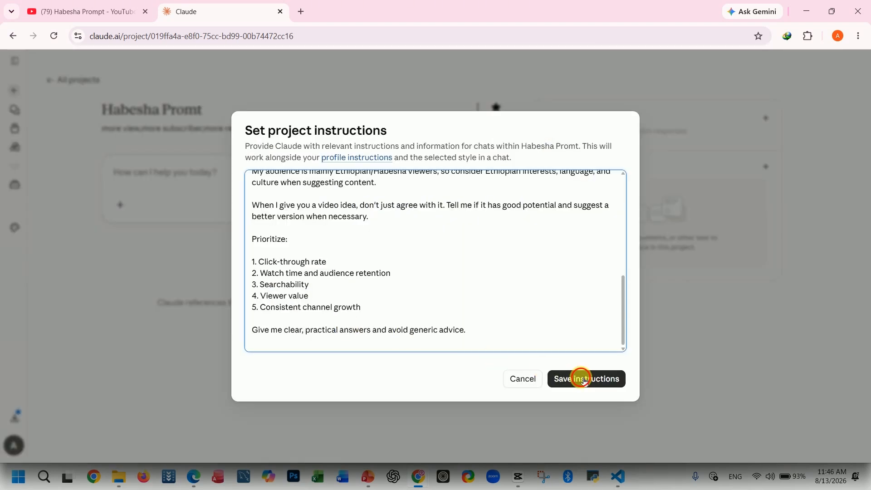
left_click(581, 377)
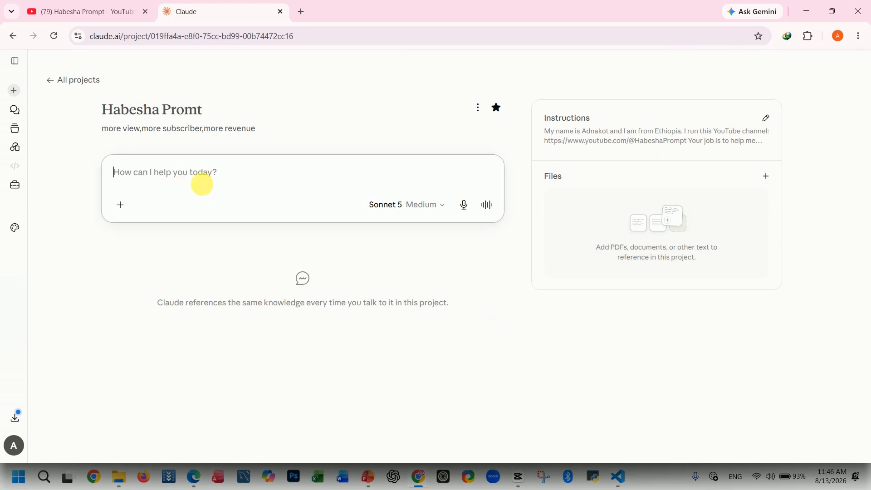
- Send the prompt "give me video idea" in the Habesha Promt project
type("give me video i")
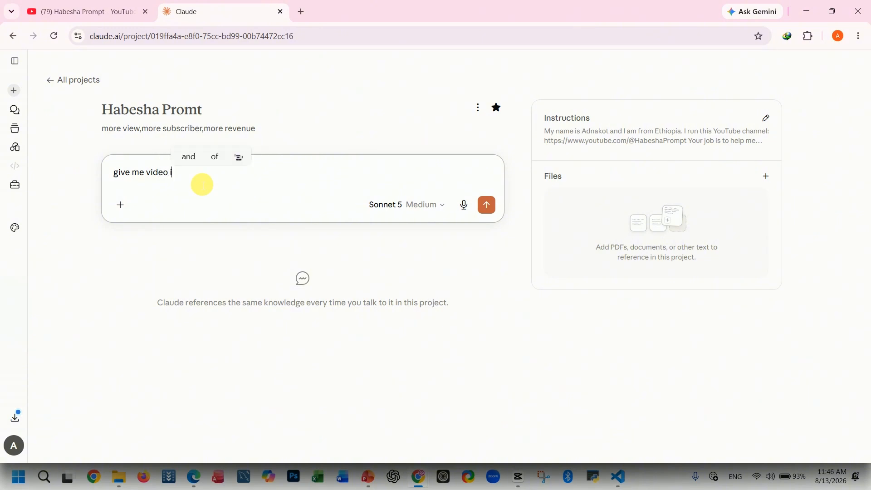
type("dea")
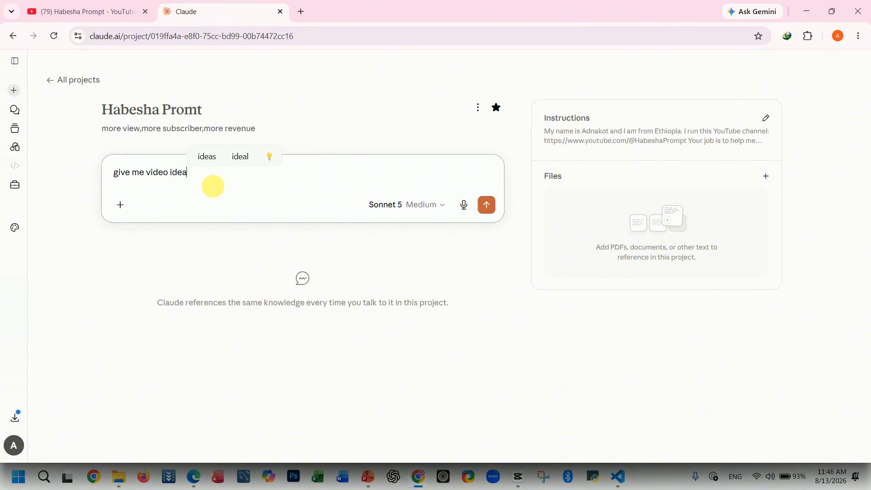
left_click(486, 205)
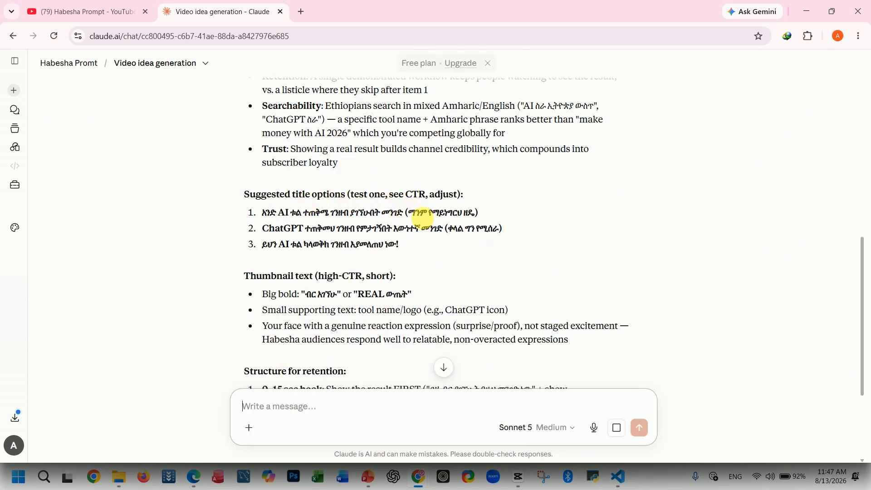
- Read through the video idea reply, including its title options, thumbnail text, retention structure and description/tags direction
scroll(424, 228, "down", 3)
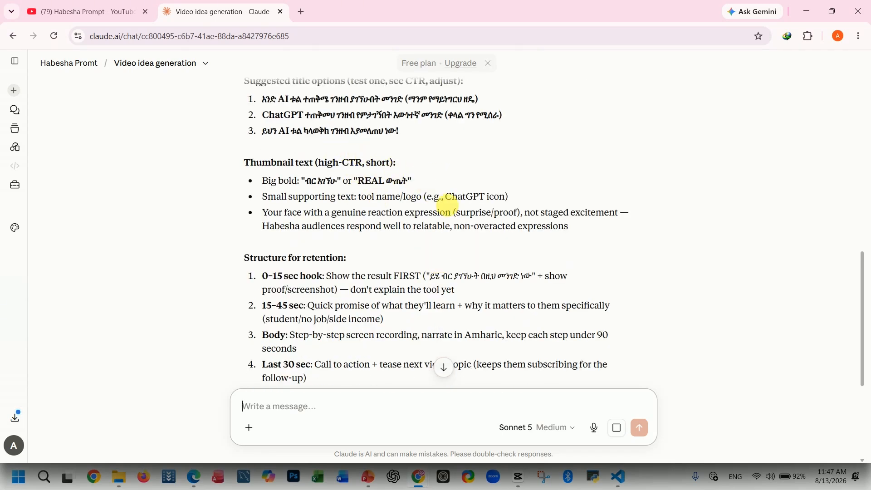
scroll(367, 181, "down", 3)
scroll(368, 193, "up", 1)
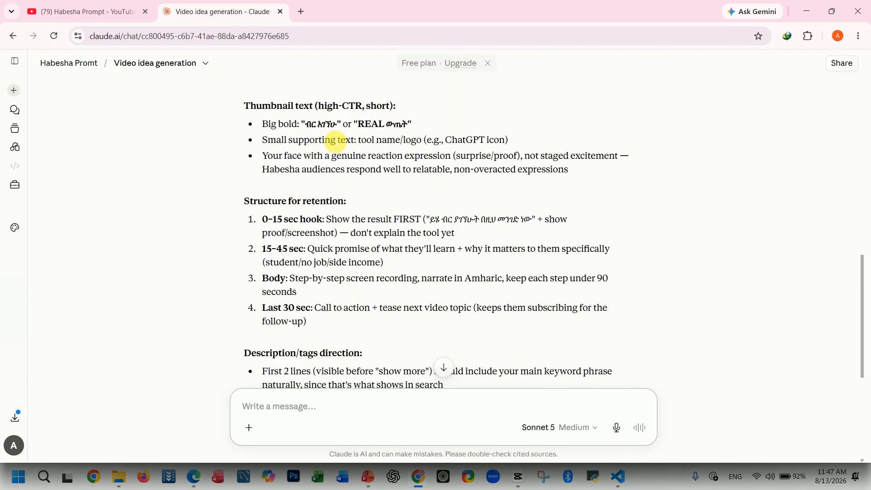
scroll(392, 194, "up", 3)
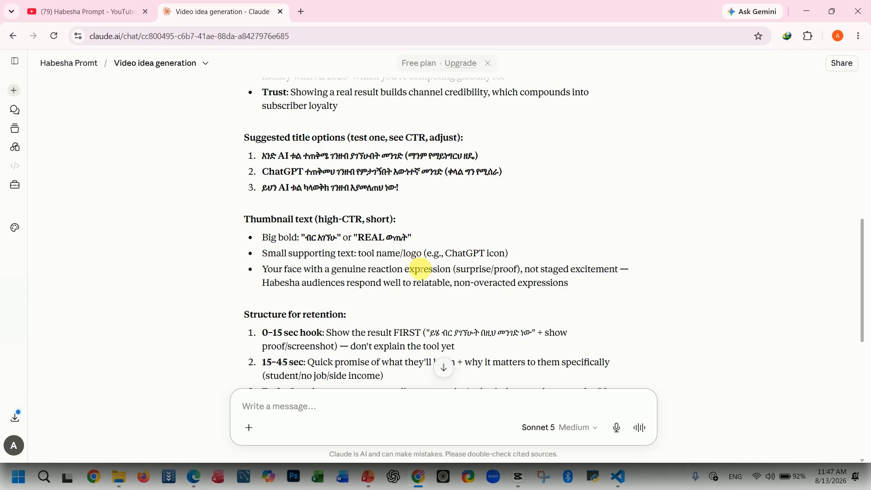
scroll(420, 269, "down", 5)
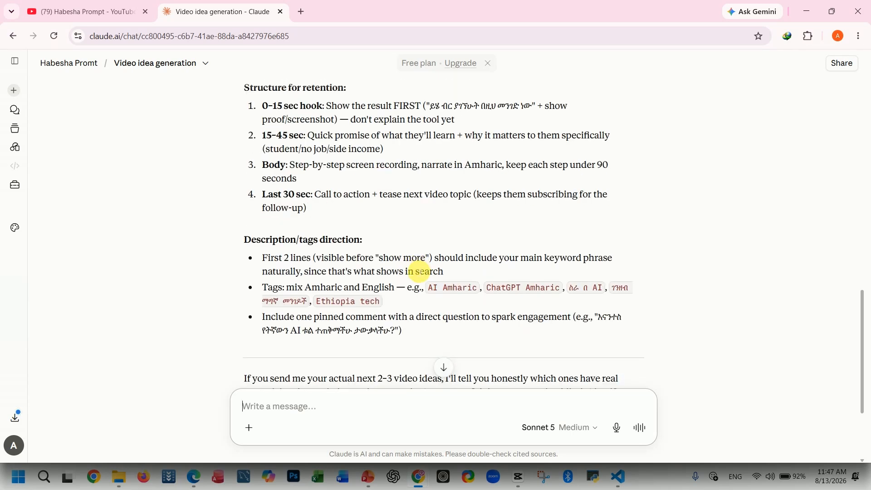
scroll(419, 272, "down", 2)
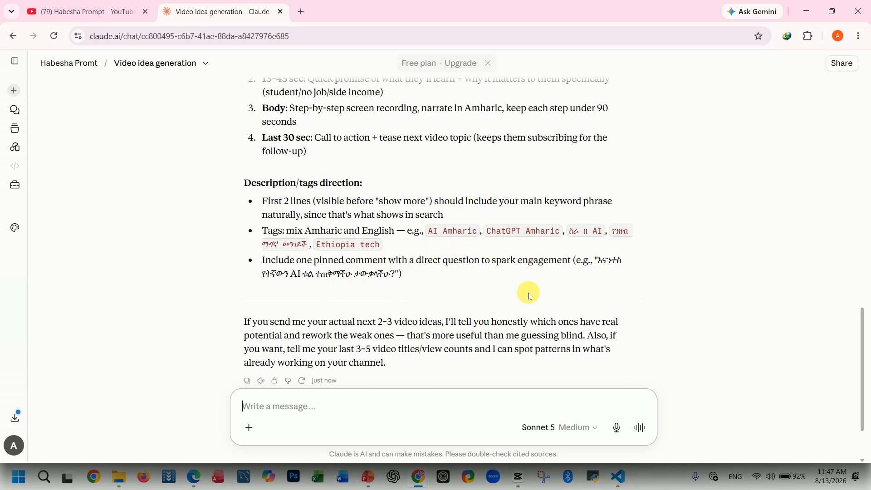
scroll(528, 296, "down", 2)
scroll(528, 297, "up", 15)
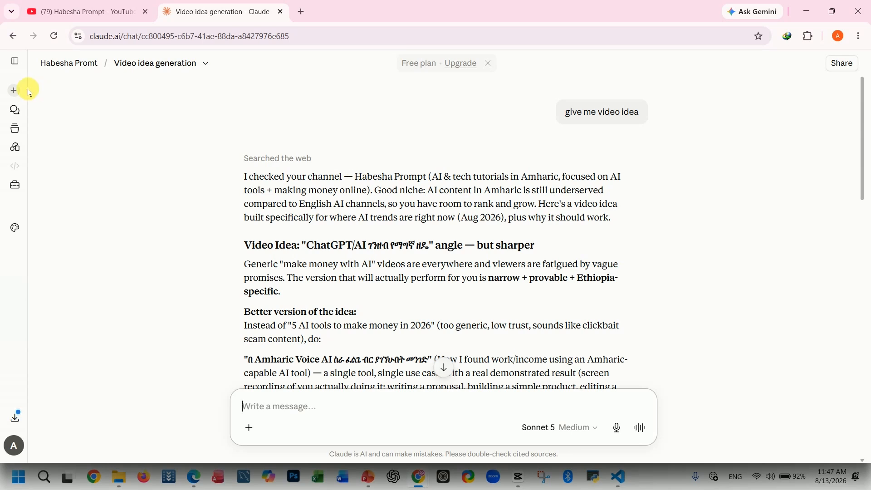
- Reopen the Habesha Promt project from the projects list and review its saved instructions without changing them
left_click(15, 128)
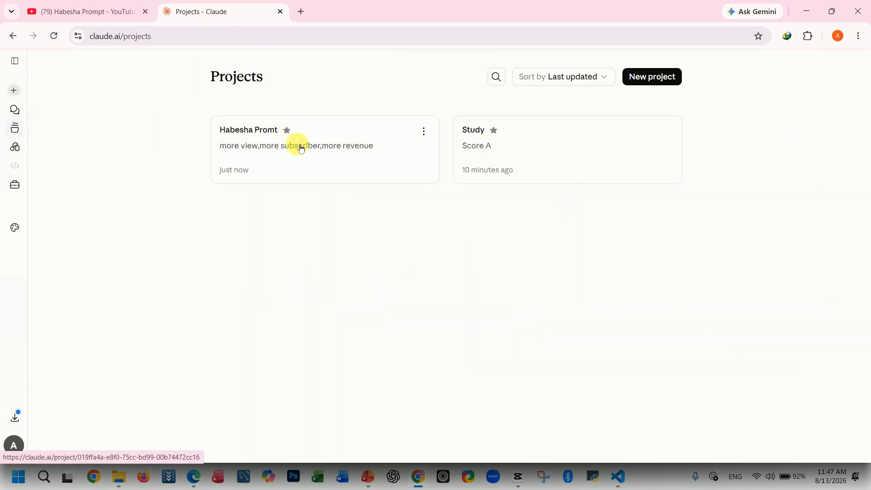
left_click(424, 132)
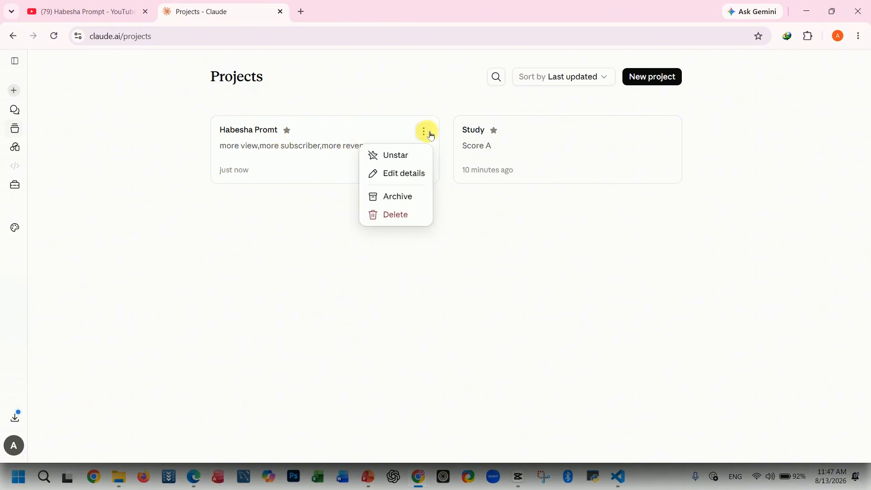
left_click(292, 144)
left_click(294, 148)
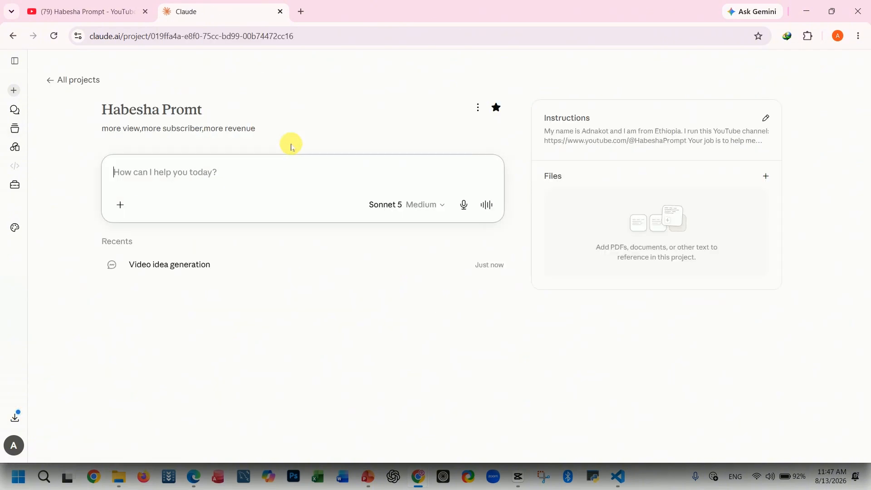
left_click(767, 119)
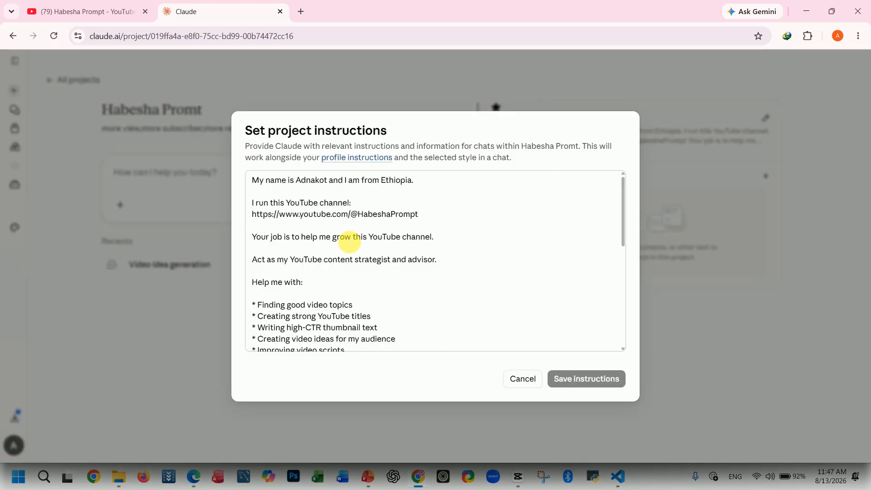
scroll(430, 293, "down", 3)
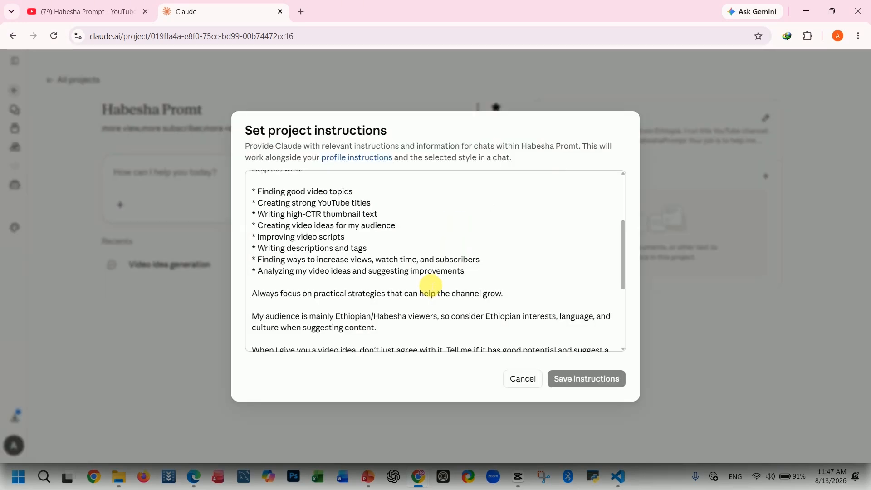
left_click(527, 379)
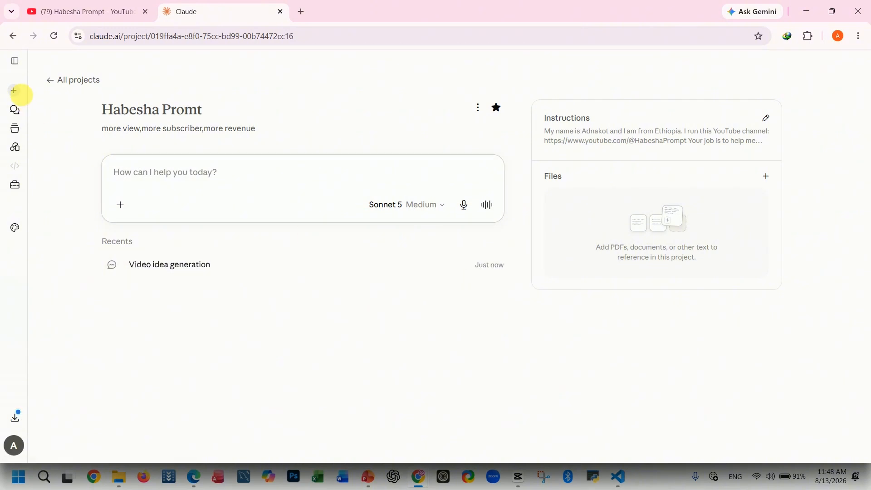
- Open the projects list and sort it alphabetically, followed by sorting it by date created
left_click(17, 90)
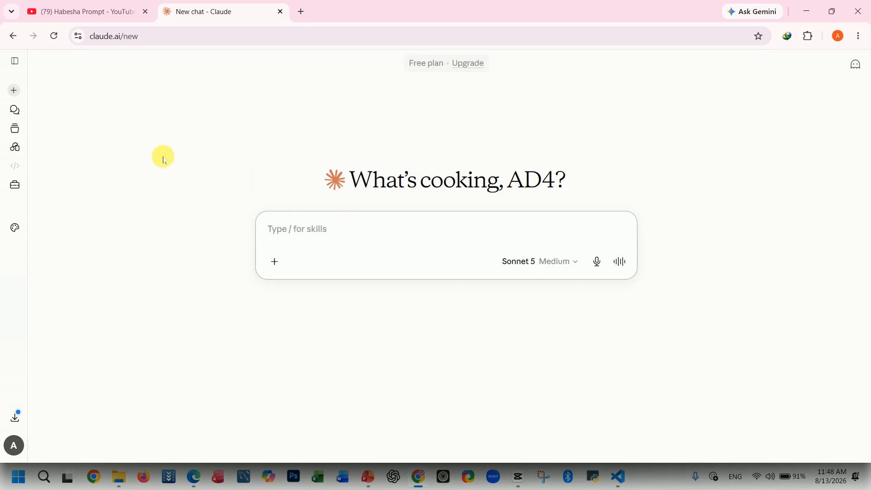
left_click(15, 127)
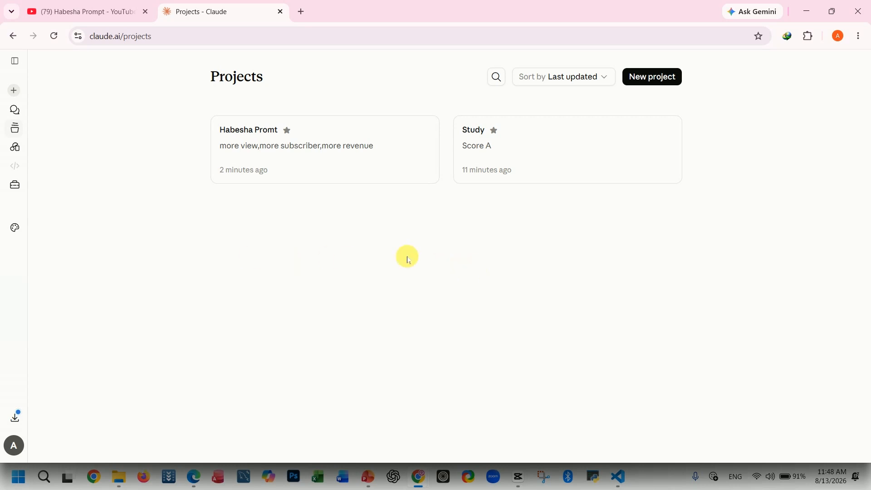
left_click(605, 76)
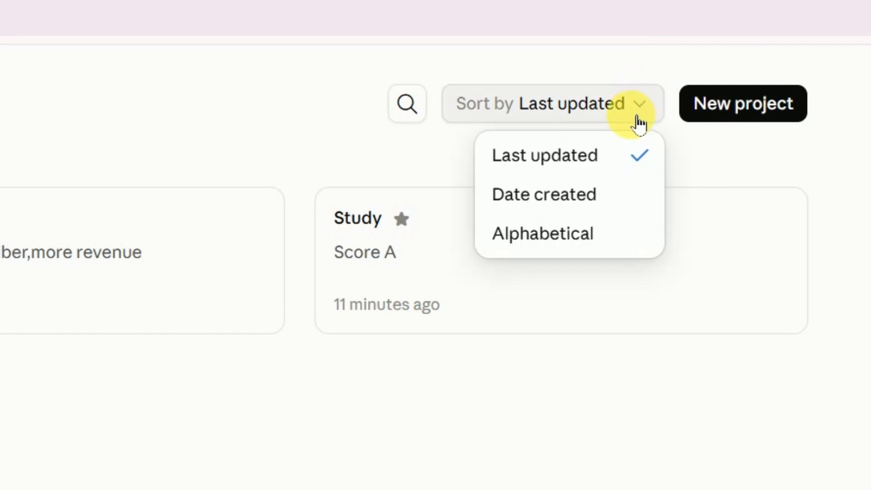
left_click(529, 239)
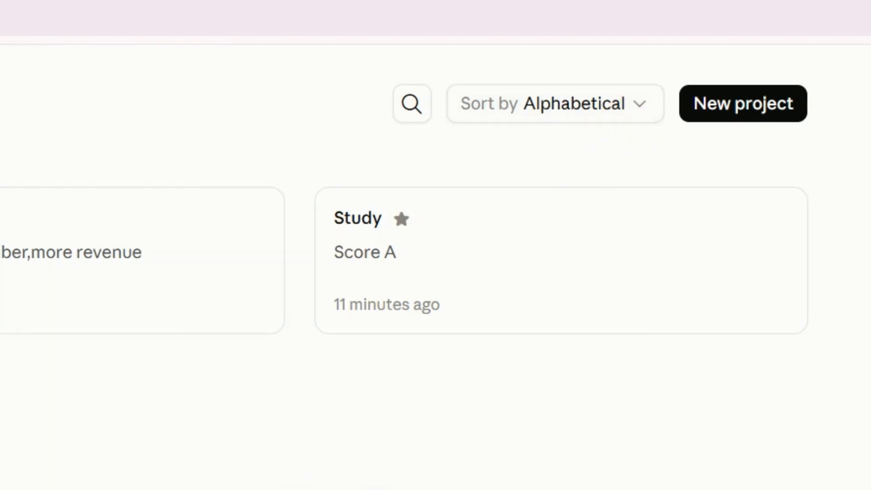
left_click(638, 110)
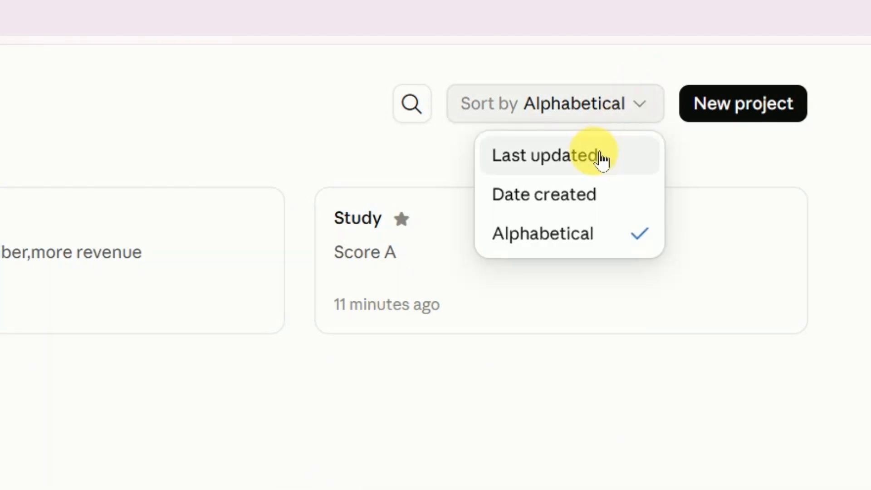
left_click(545, 194)
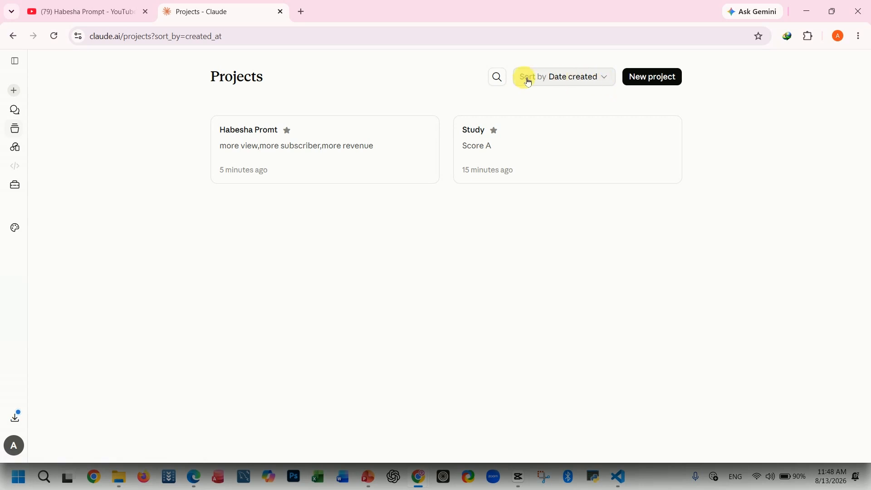
- Search the projects for "stu" and for "bio", and clear the search to show the full list
left_click(498, 78)
type("st")
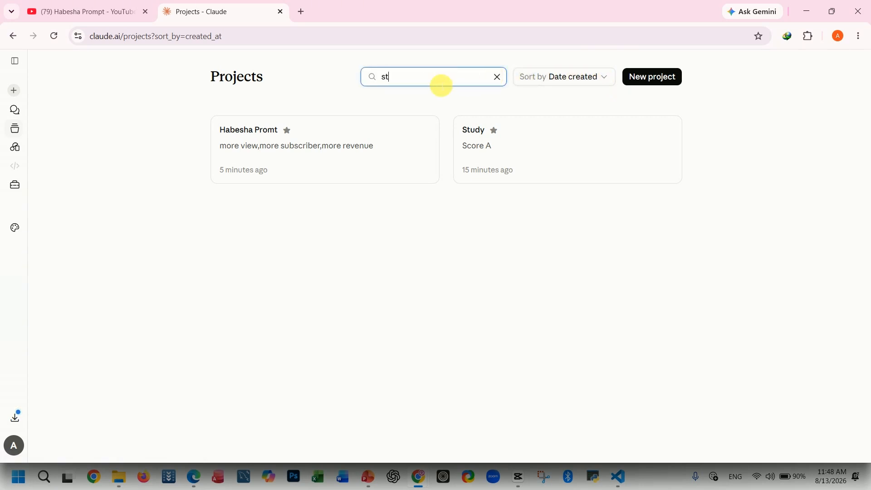
type("u")
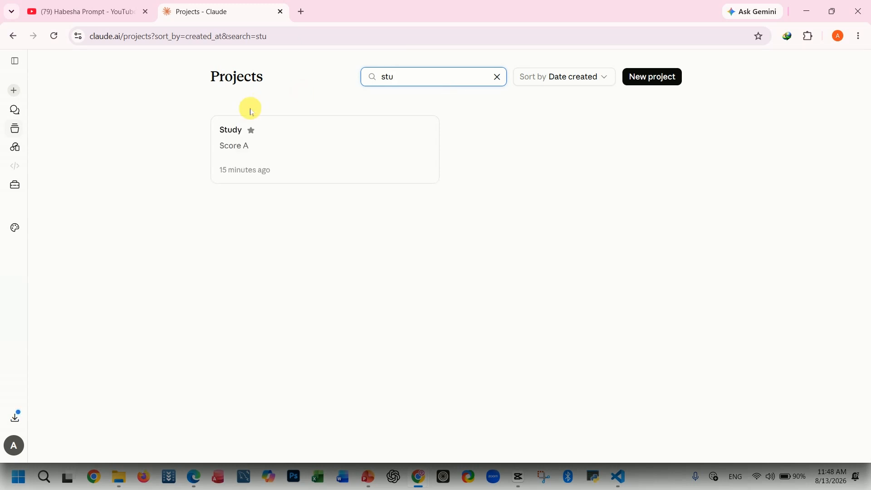
key("BackSpace")
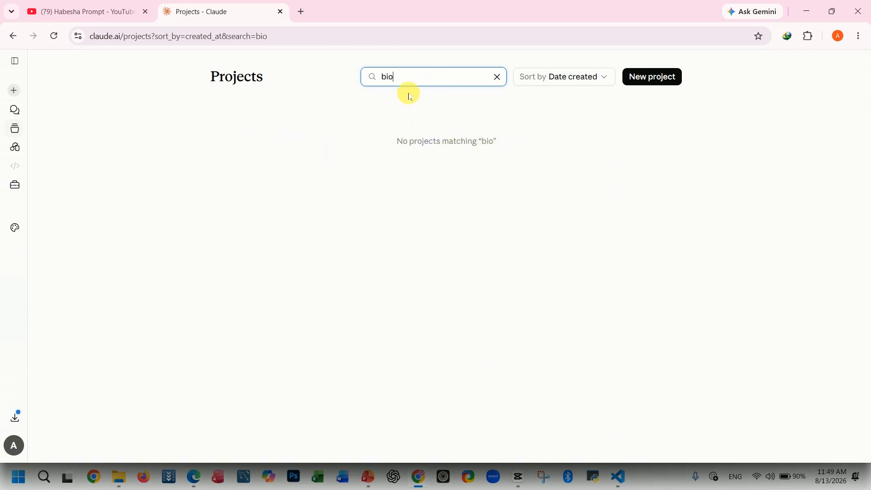
key("BackSpace")
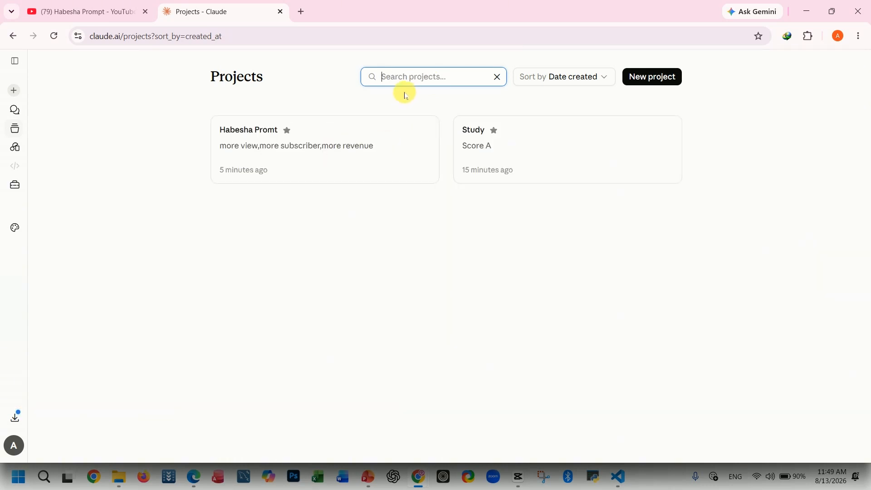
left_click(391, 258)
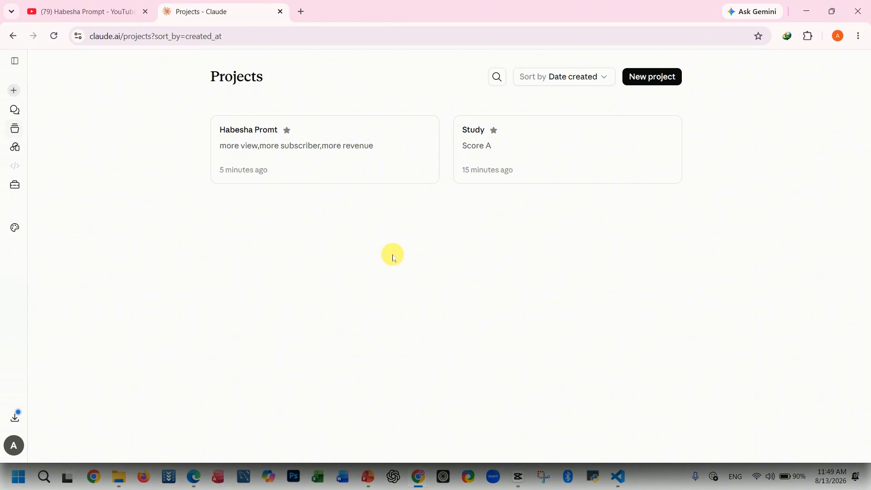
- Create a project named "Job Search / Career Project" without a description and return to the projects list
left_click(642, 82)
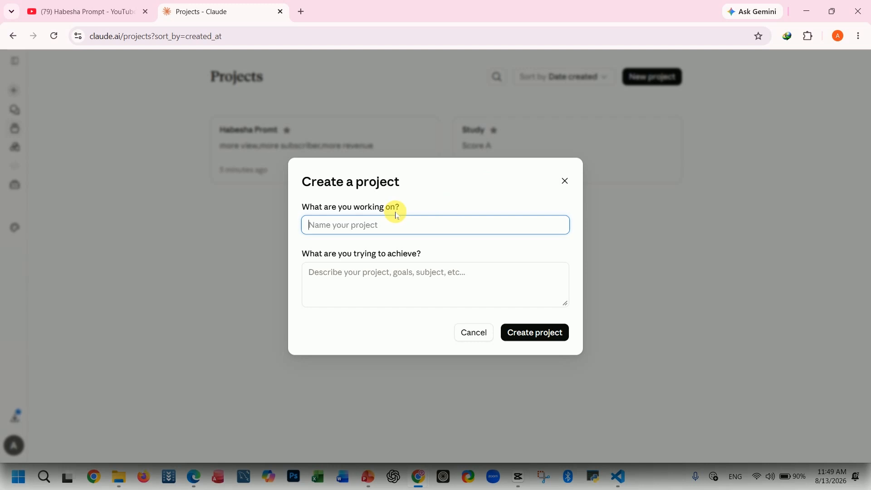
type("Job Search / Career Project")
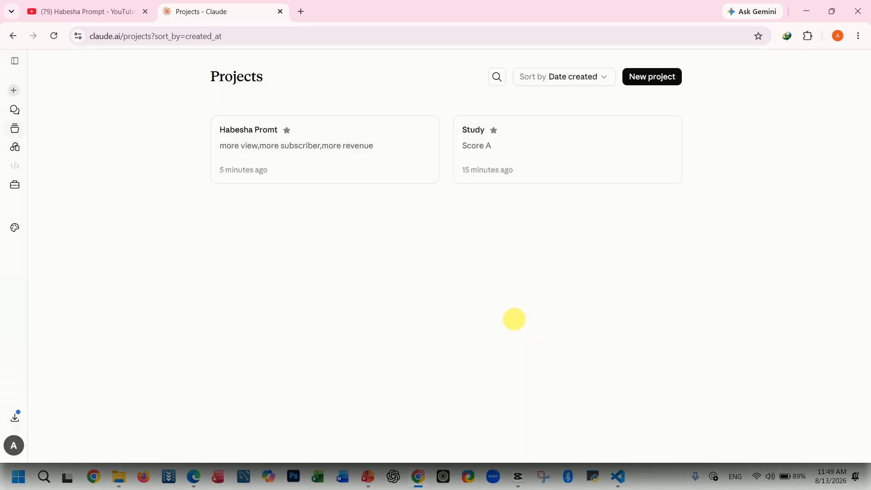
left_click(528, 332)
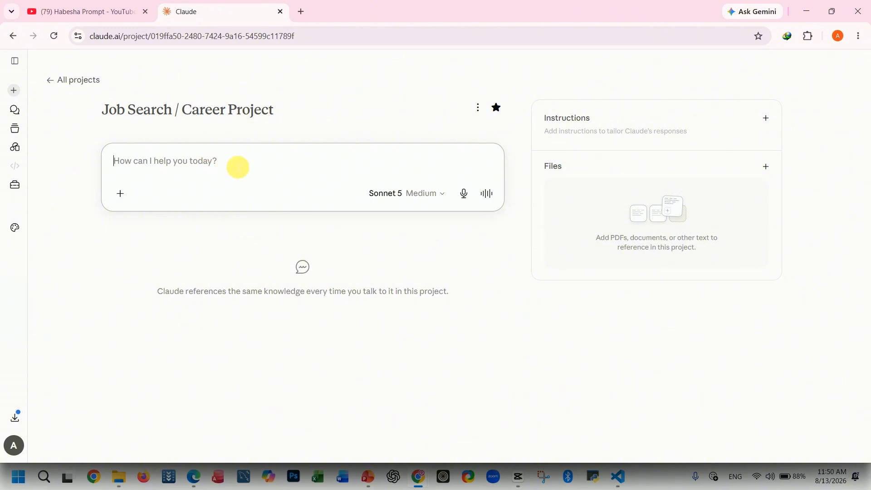
left_click(16, 129)
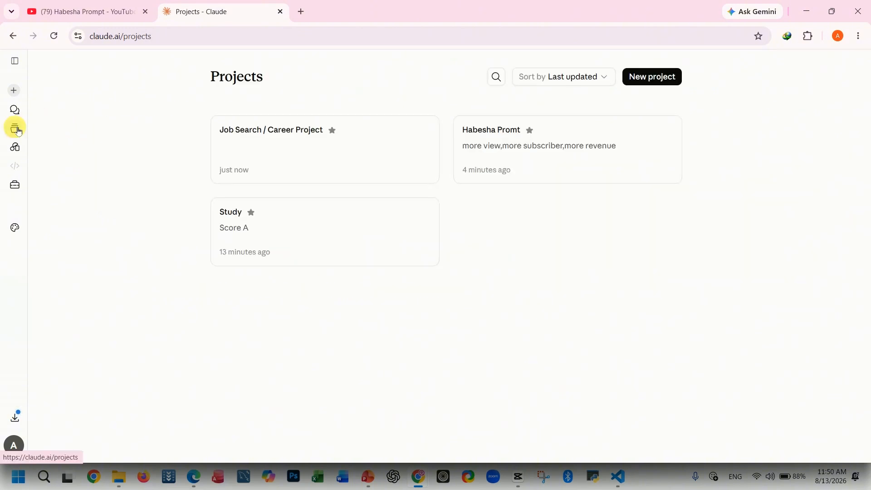